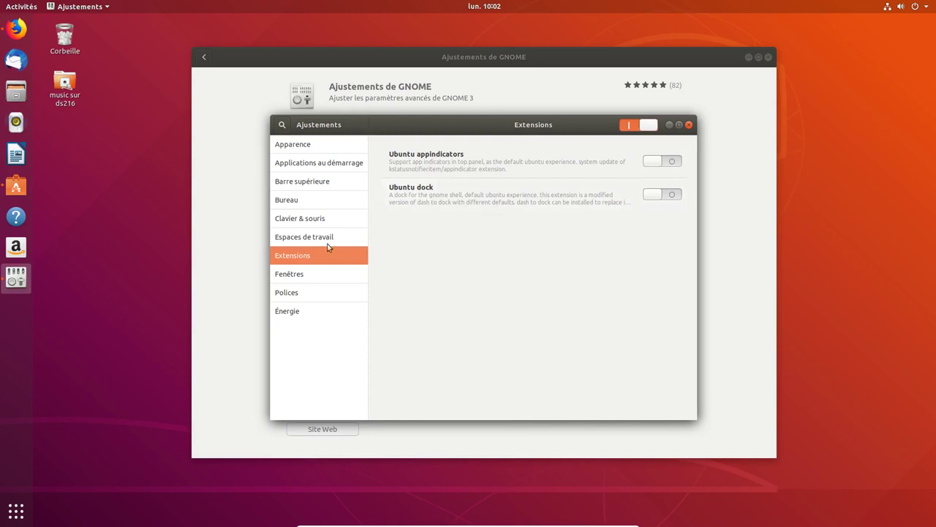
Add the running Ajustements application to the dock's favourites.
right_click(14, 274)
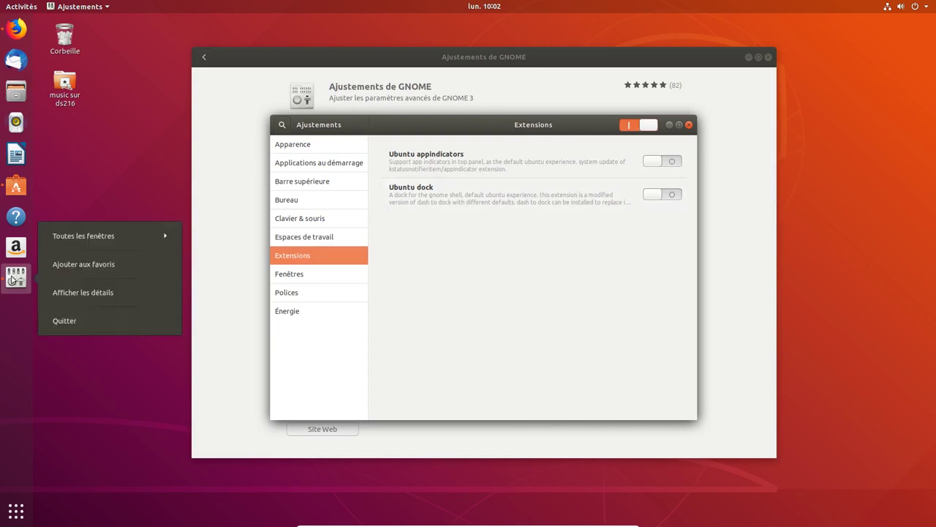
left_click(80, 265)
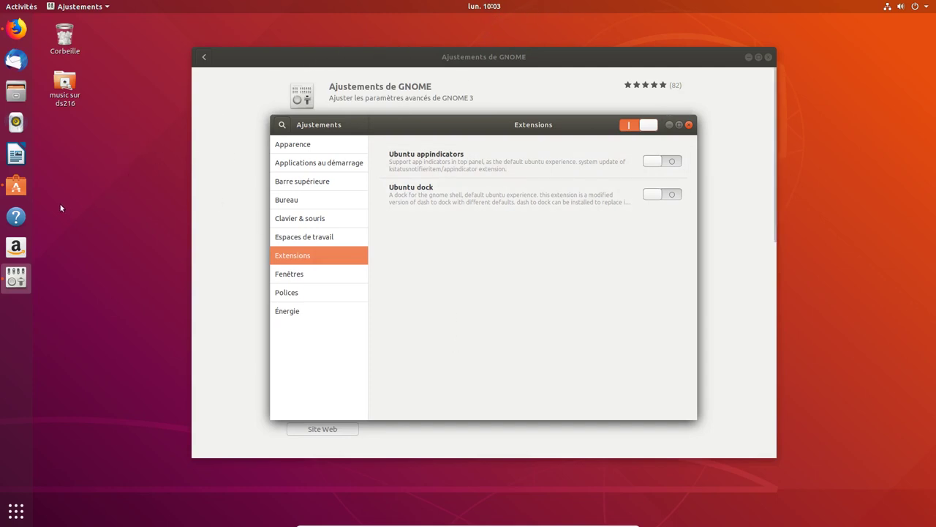
Switch to Logiciels Ubuntu, search for the OpenWeather extension and install it from extensions.gnome.org.
left_click(16, 186)
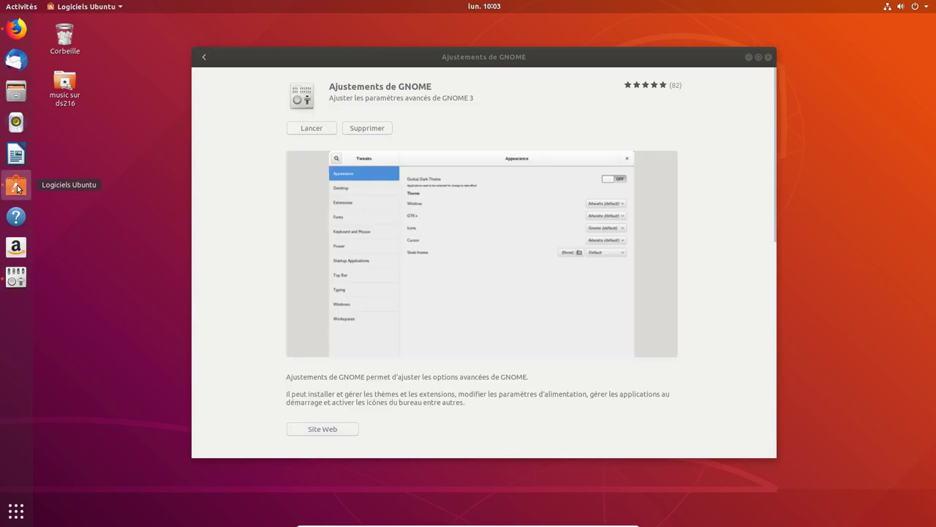
left_click(205, 56)
left_click_drag(436, 76, 372, 98)
type("openweatheer")
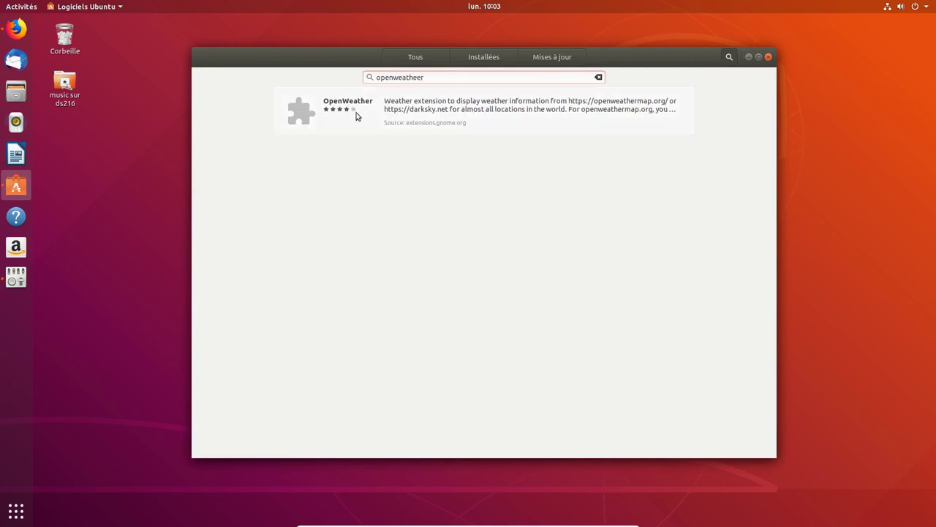
left_click(356, 115)
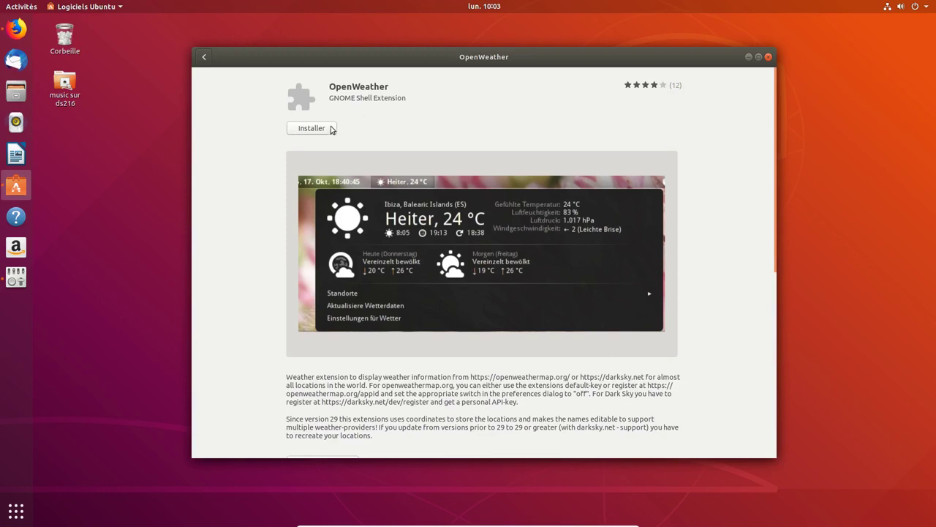
left_click(326, 131)
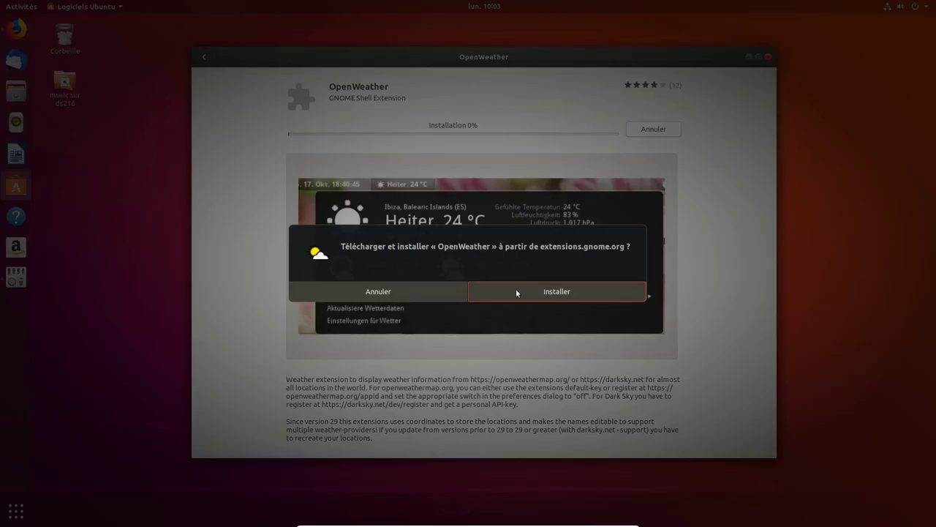
left_click(516, 290)
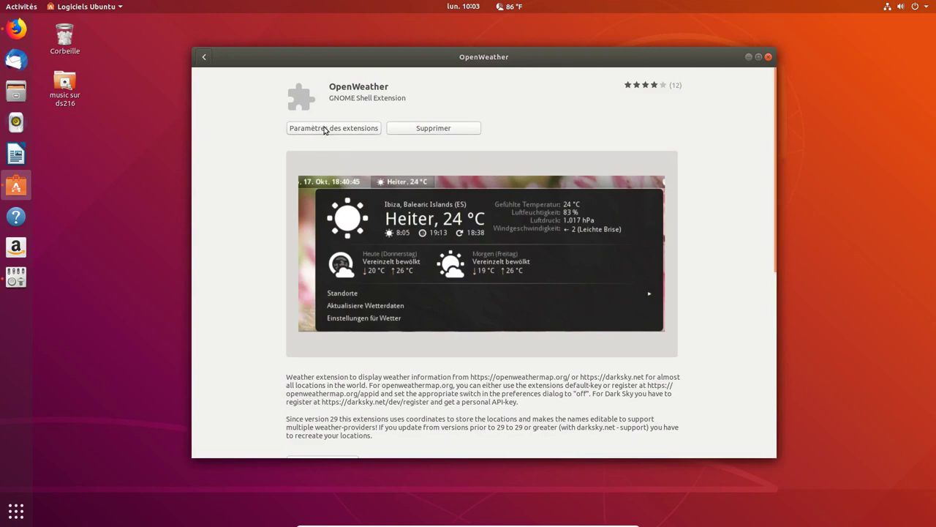
Restart Ajustements, go to its Extensions section and switch the Openweather extension off and on again.
left_click(15, 279)
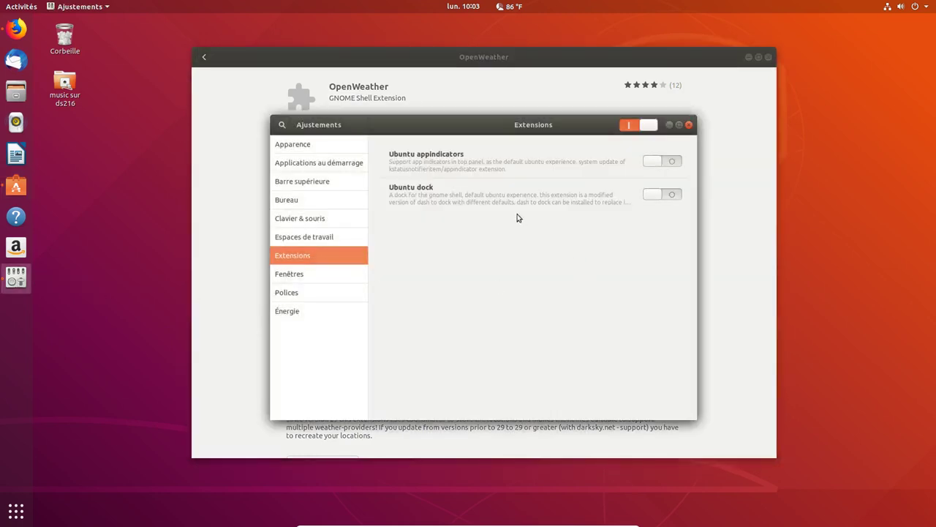
left_click(691, 126)
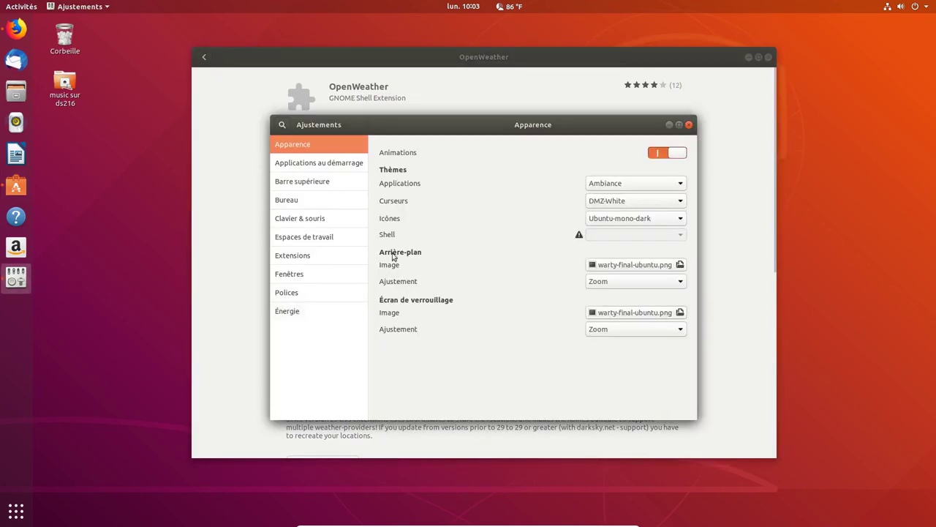
left_click(294, 256)
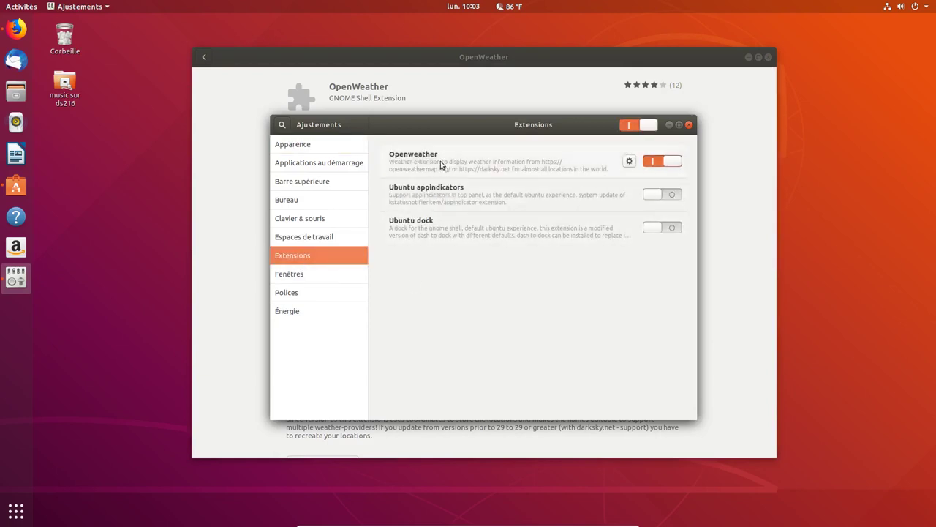
left_click(648, 163)
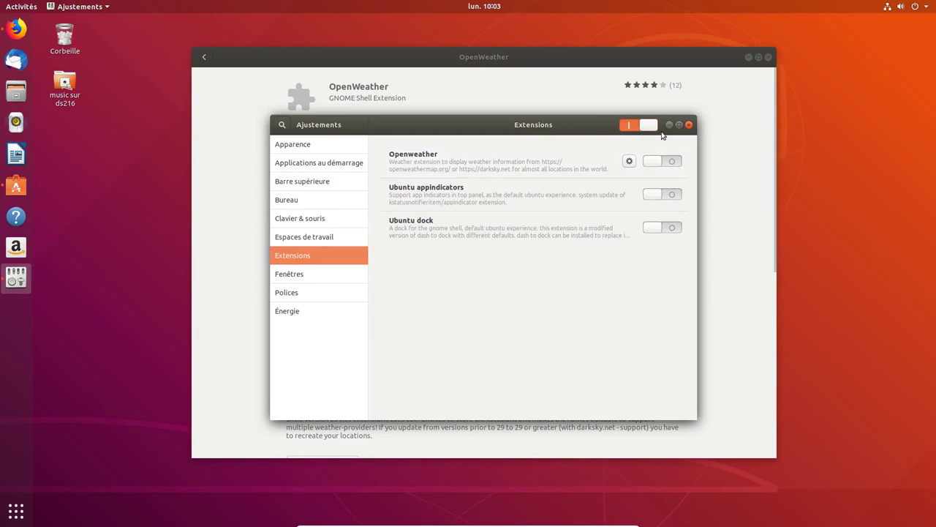
left_click(673, 162)
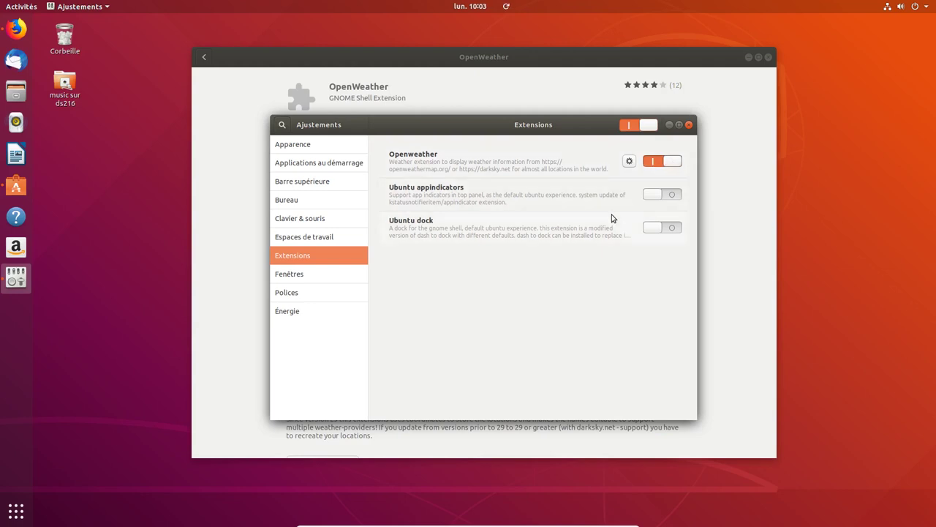
In the Openweather extension's settings, search for Quimperlé and save the first match as a new location with the default weather provider.
left_click(629, 161)
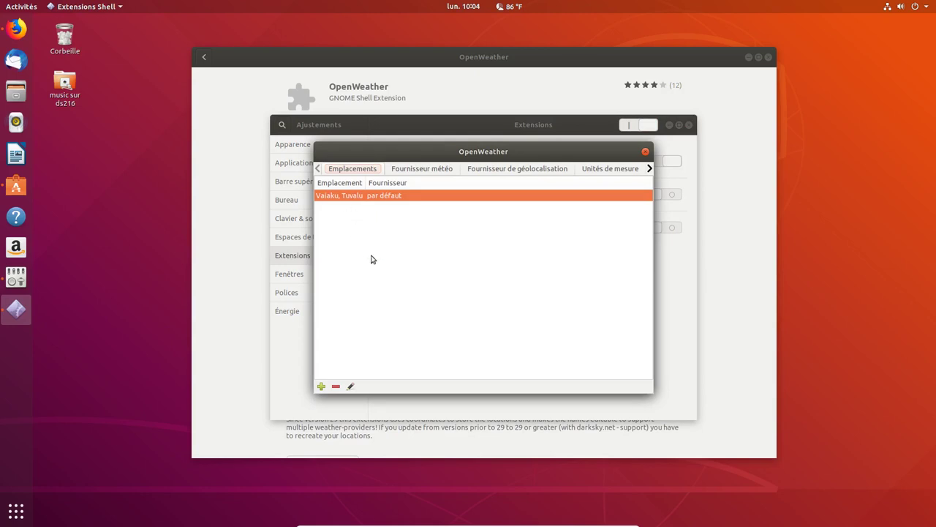
left_click(322, 386)
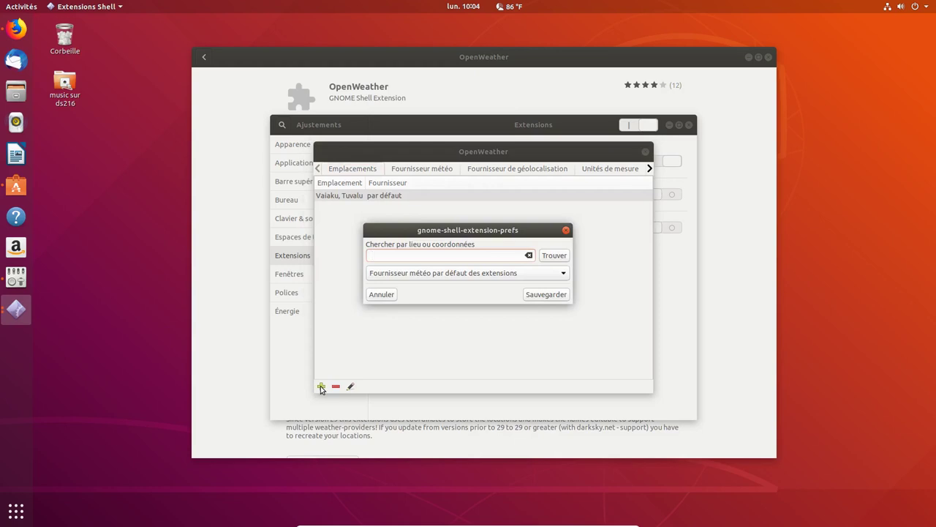
type("Quimperlé")
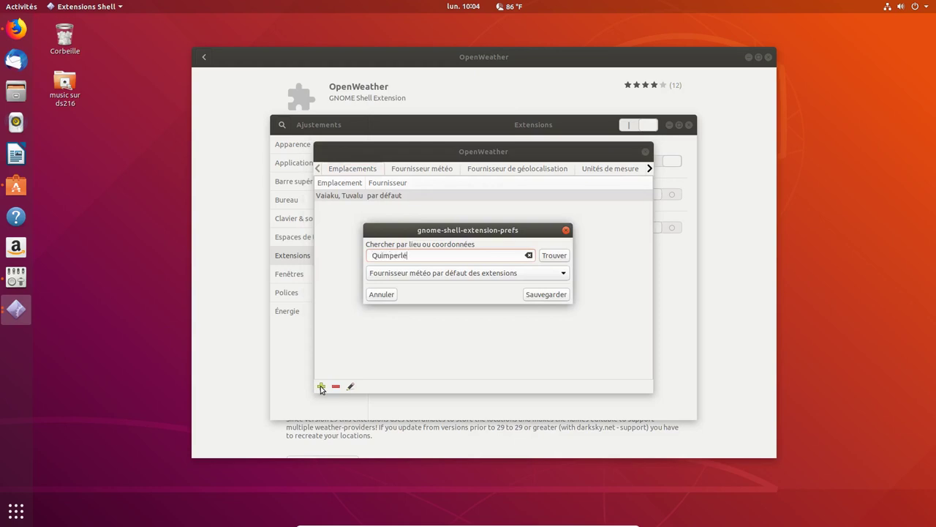
left_click(554, 257)
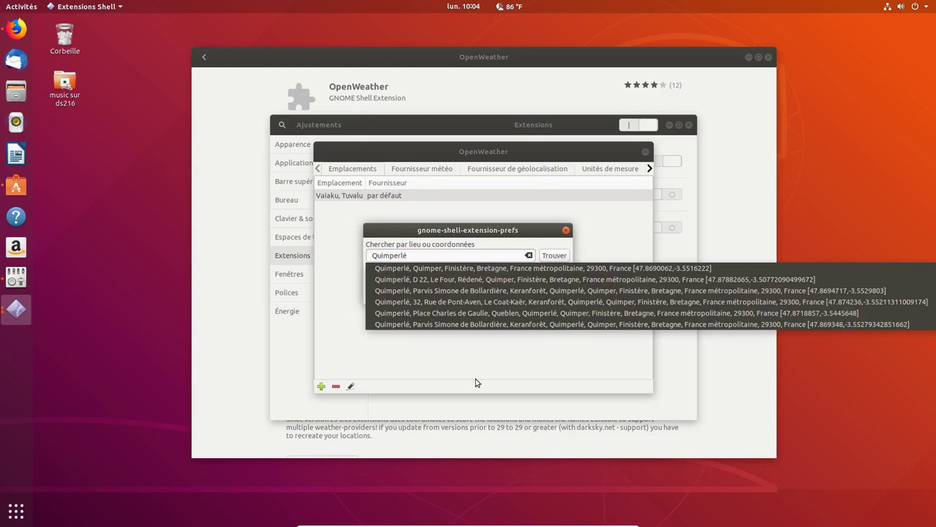
left_click(439, 270)
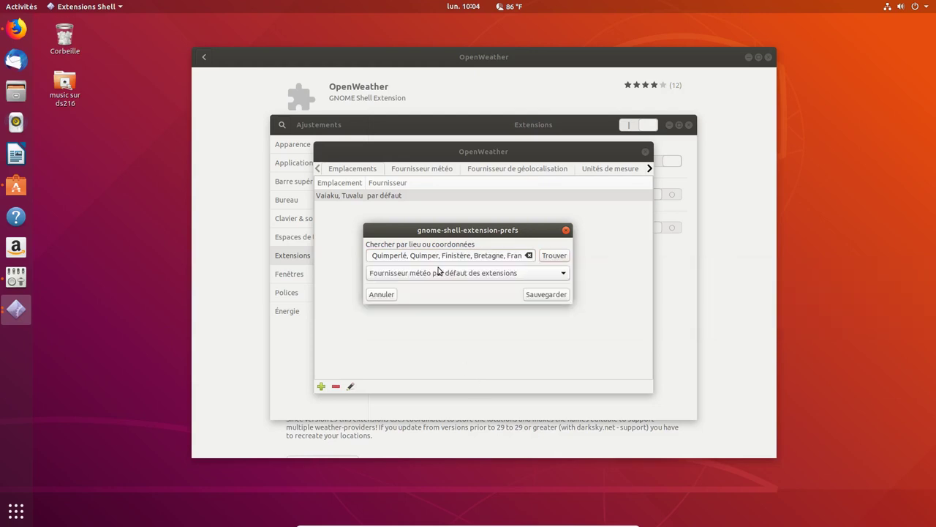
left_click(547, 294)
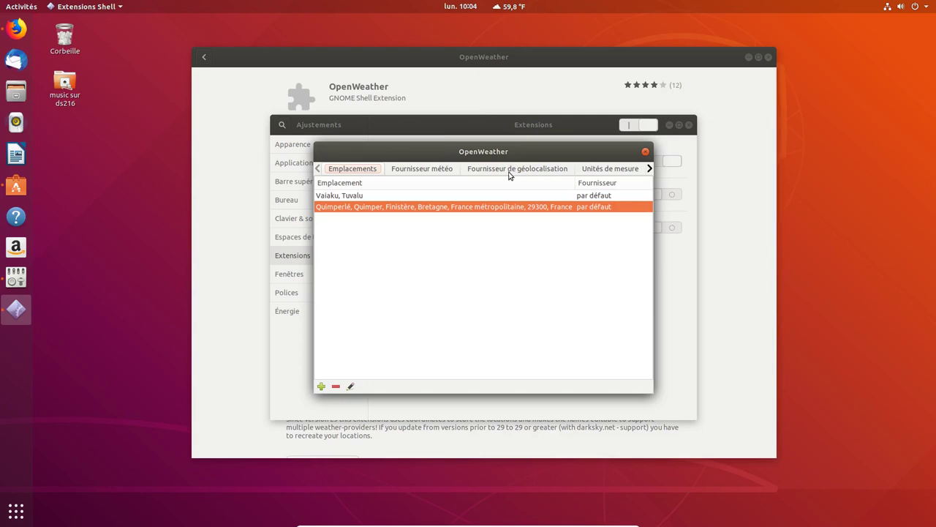
Set OpenWeather's units to °C for temperature, km/h for wind speed and hPa for pressure.
left_click(605, 169)
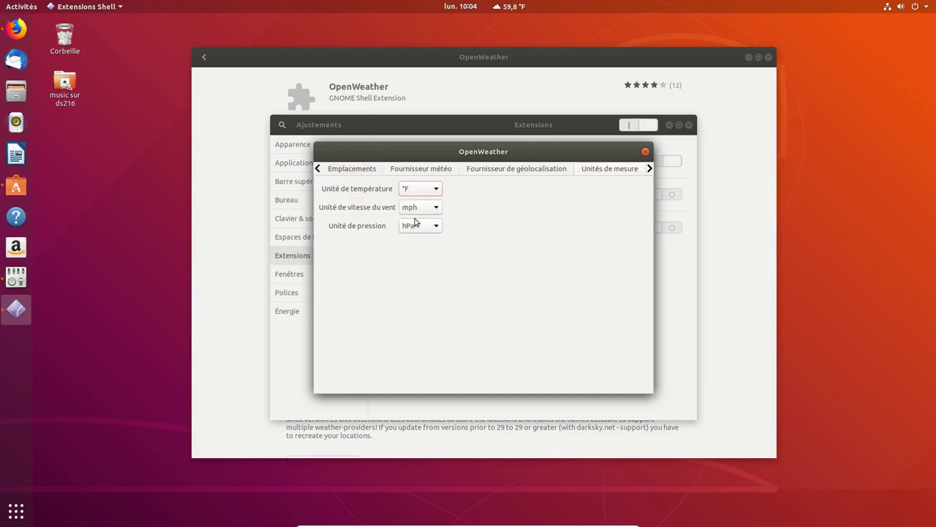
left_click(429, 188)
left_click(429, 179)
left_click(429, 212)
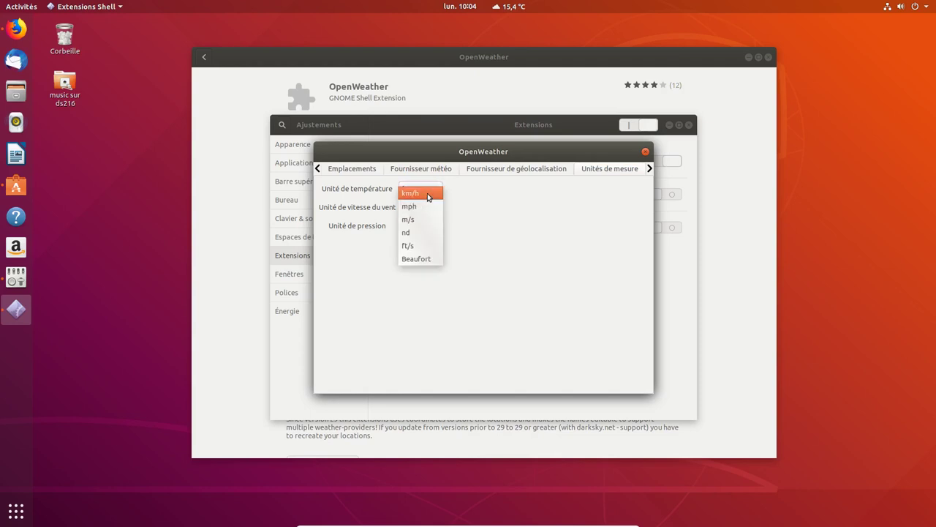
left_click(427, 193)
left_click(435, 227)
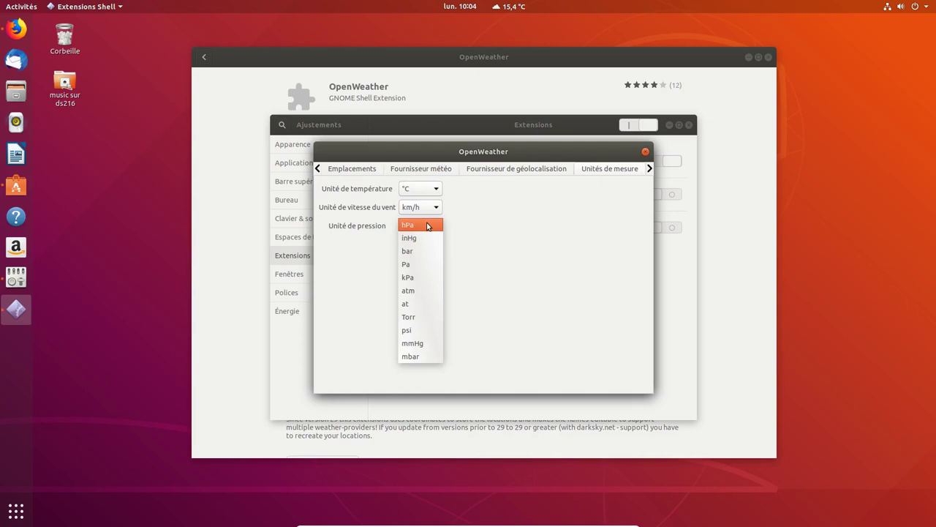
left_click(428, 224)
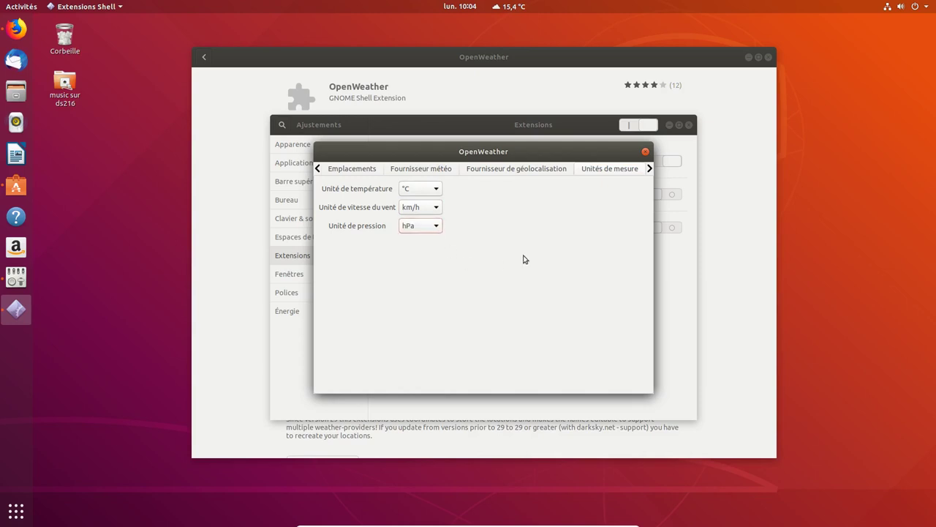
Turn on "Conditions sur le tableau de bord" in OpenWeather's display layout, then close its settings and Ajustements.
left_click(650, 170)
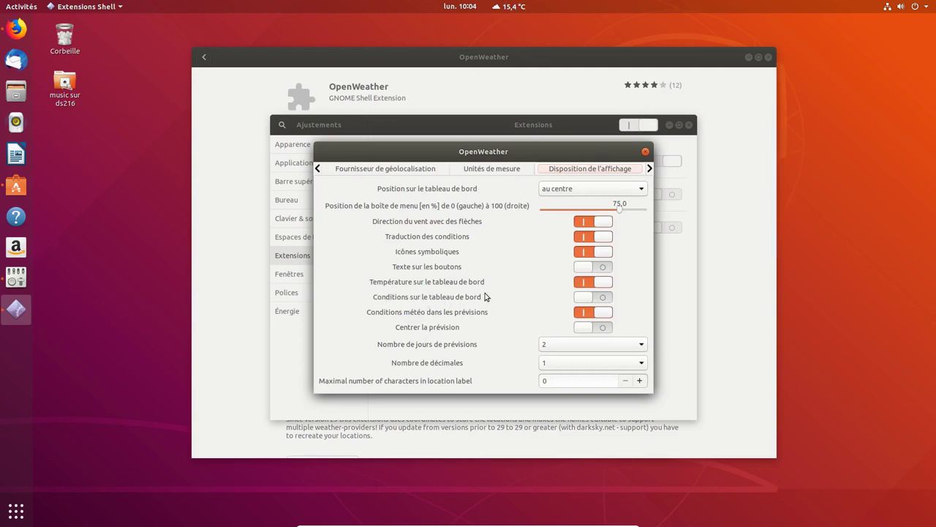
left_click(604, 298)
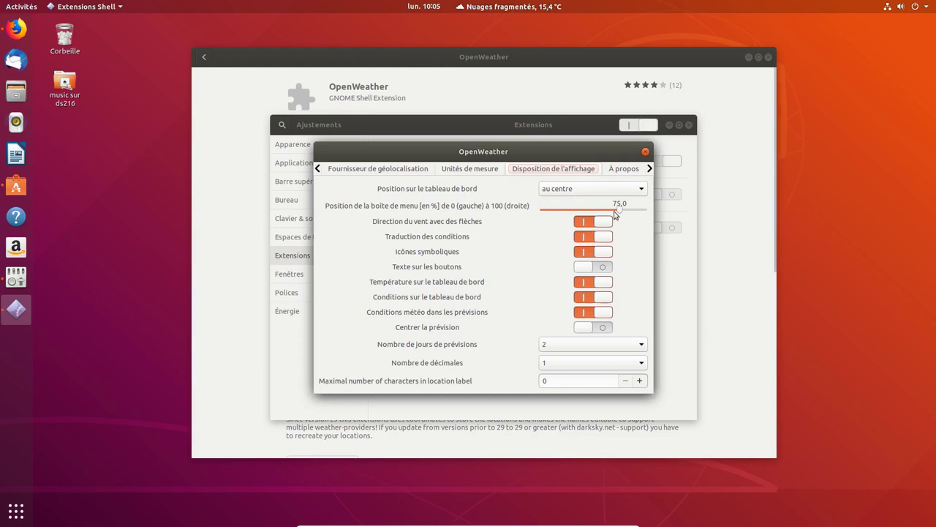
left_click(645, 152)
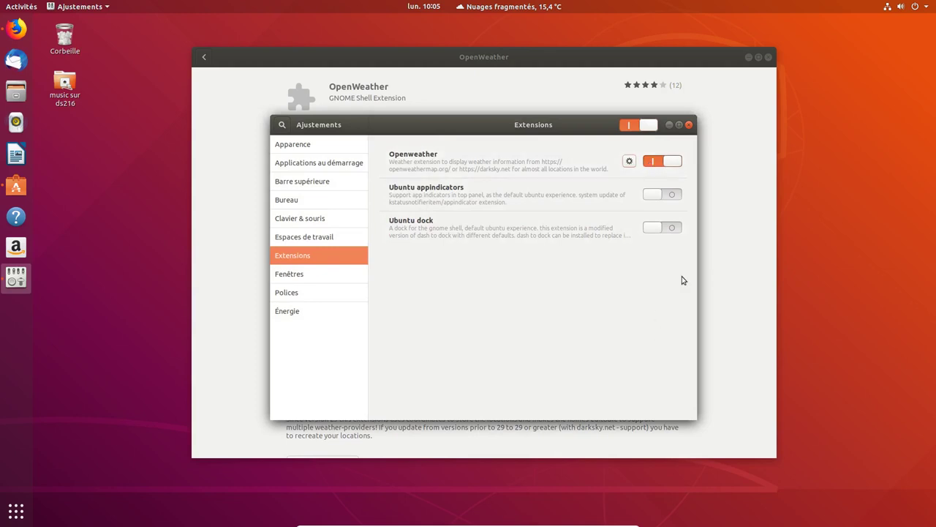
left_click(689, 125)
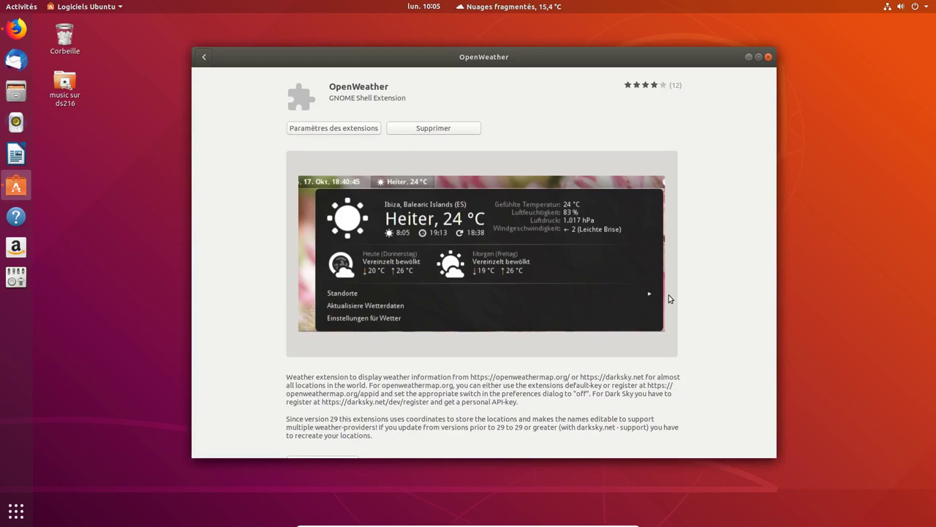
Open Rhythmbox, start playing Ayo's "Down on my knees" and pause it.
left_click(16, 123)
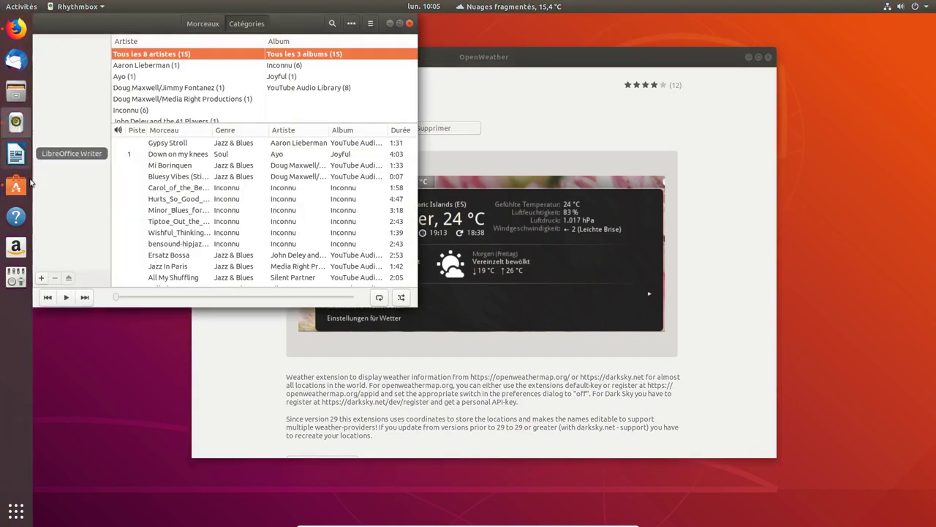
left_click(125, 76)
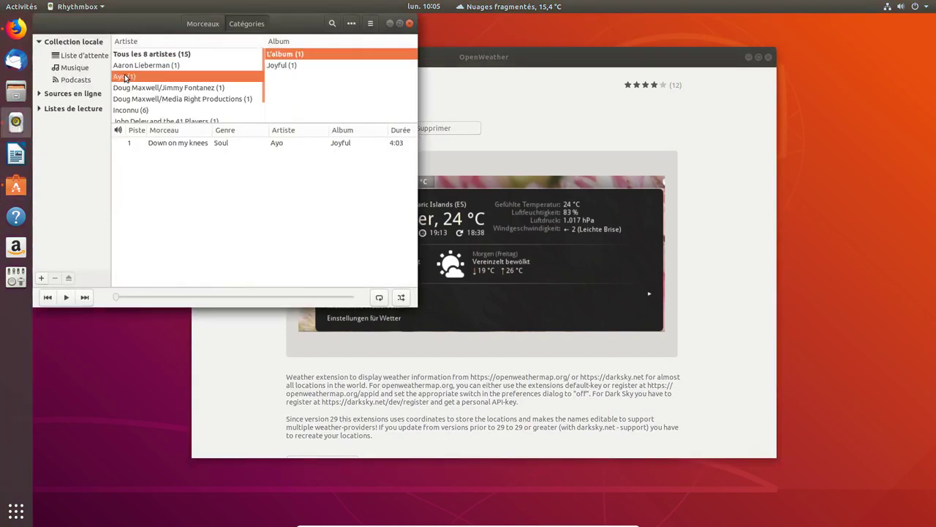
double_click(125, 76)
mouse_move(109, 299)
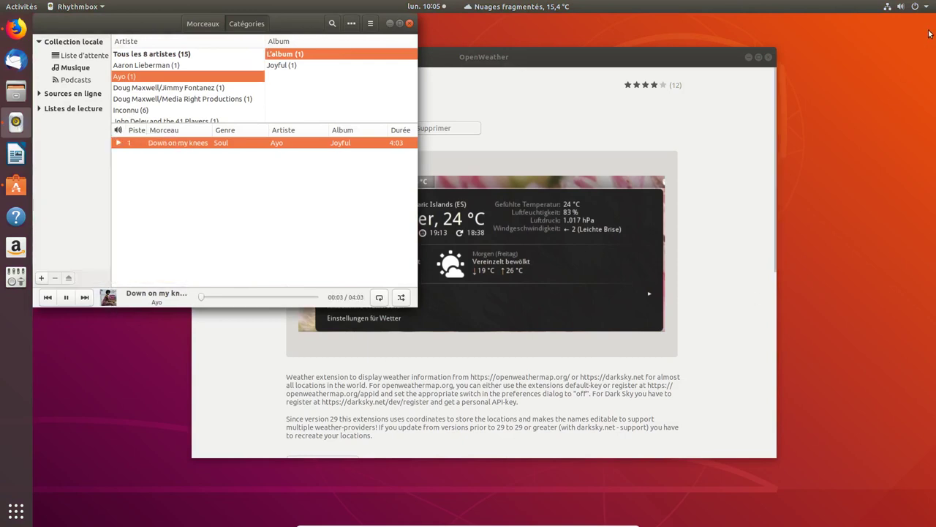
left_click(66, 297)
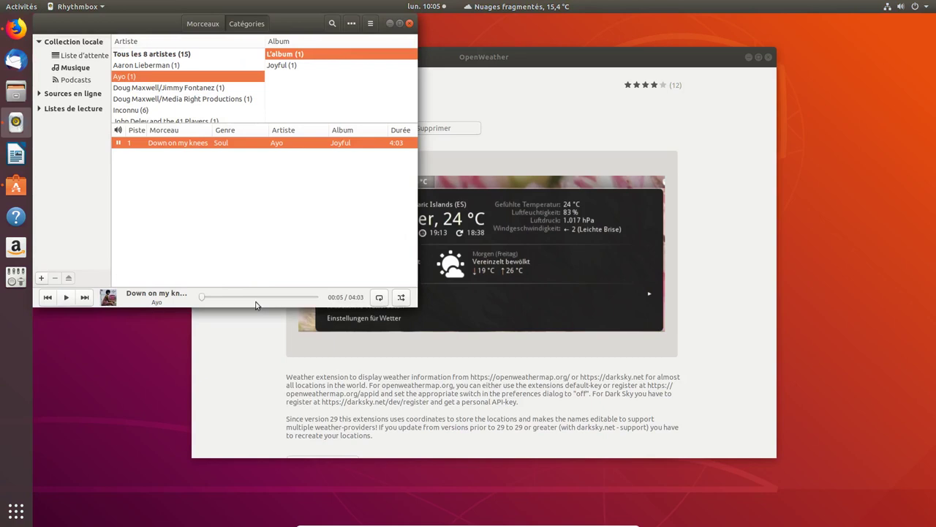
Check the system menu for music playback controls and close it.
left_click(923, 6)
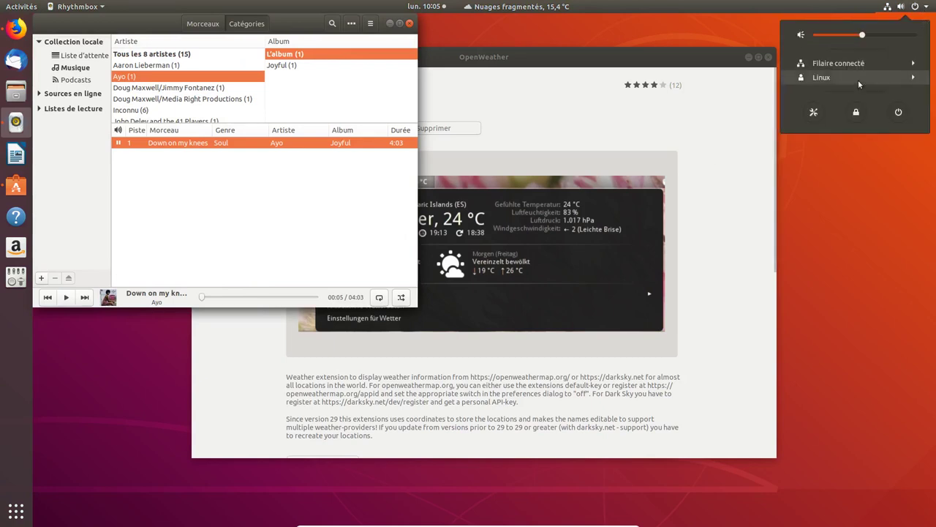
left_click(666, 116)
Switch to Logiciels Ubuntu, search for "media player indicator" and install the Media Player Indicator shell extension.
left_click(251, 373)
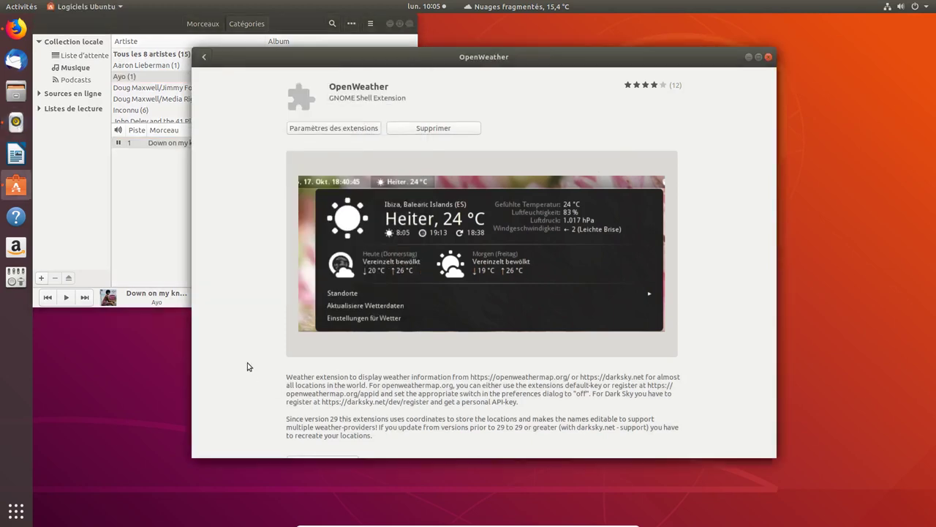
left_click(202, 58)
left_click_drag(424, 77, 333, 81)
type("media")
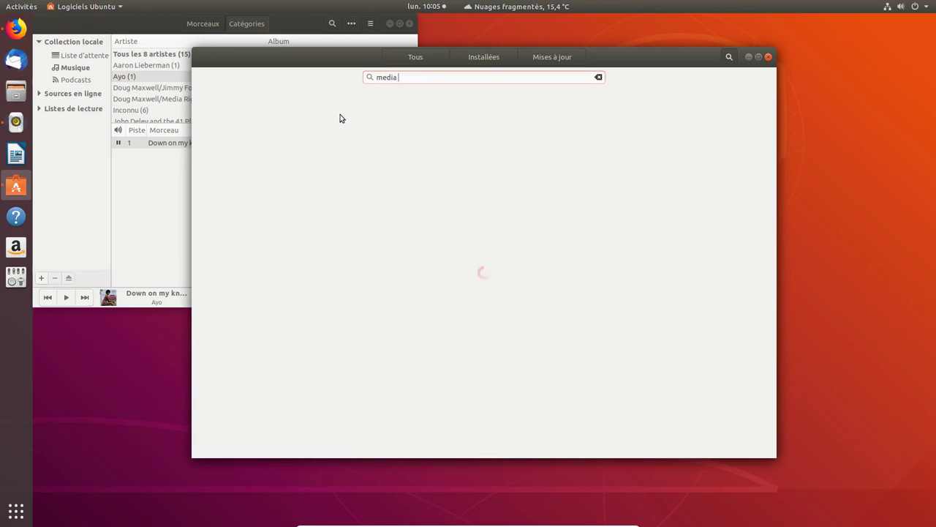
type(" player indicator")
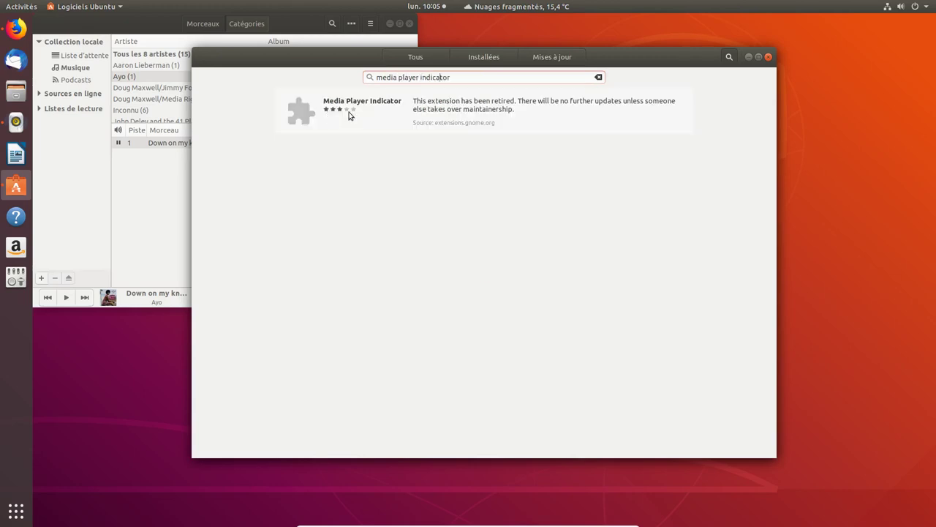
left_click(348, 115)
left_click(316, 130)
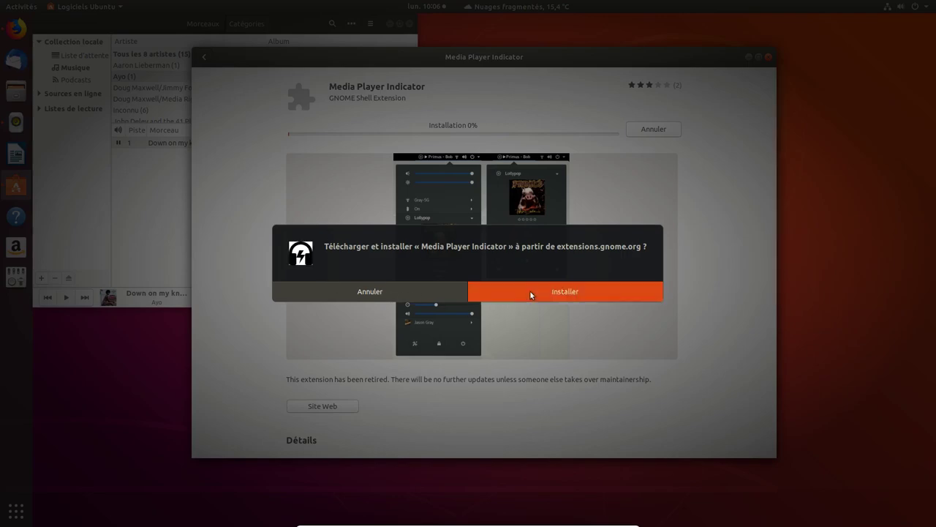
left_click(530, 290)
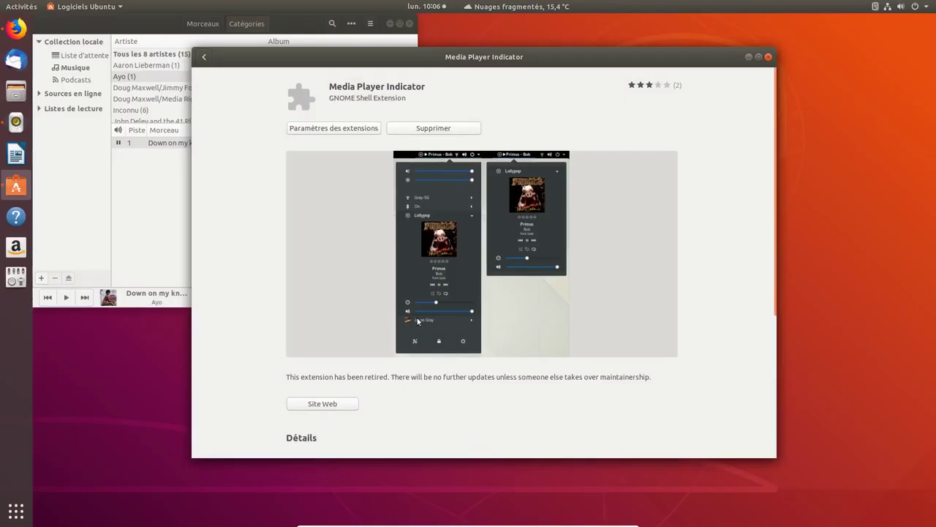
Resume the song in Rhythmbox, pause it using the system menu's media controls, and close that menu.
left_click(114, 413)
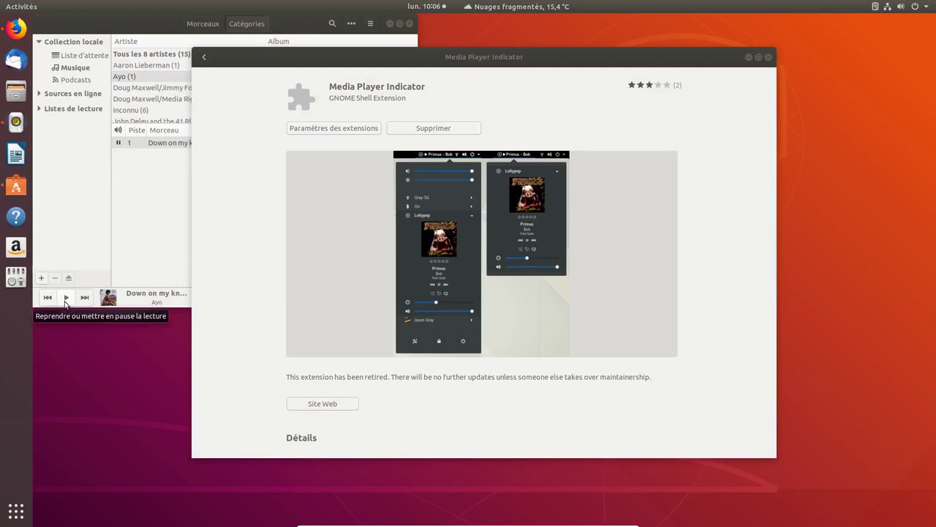
left_click(65, 299)
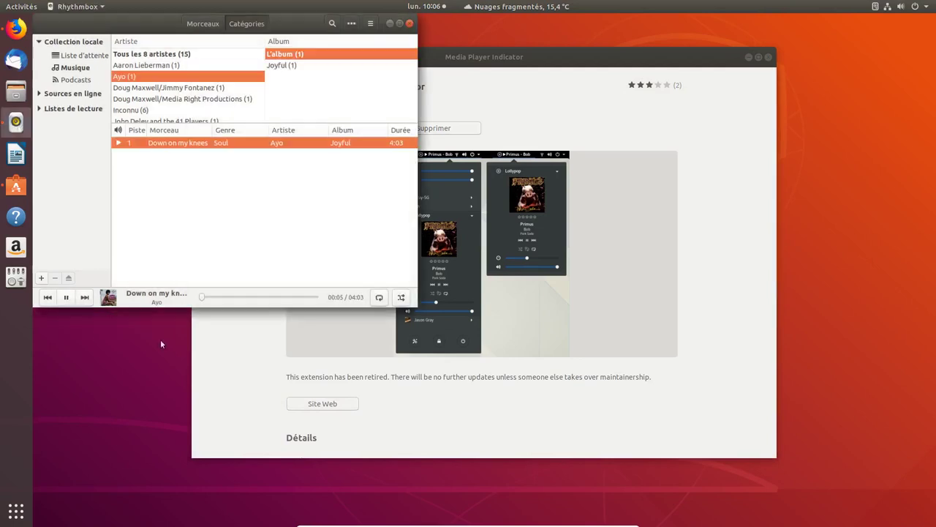
left_click(923, 7)
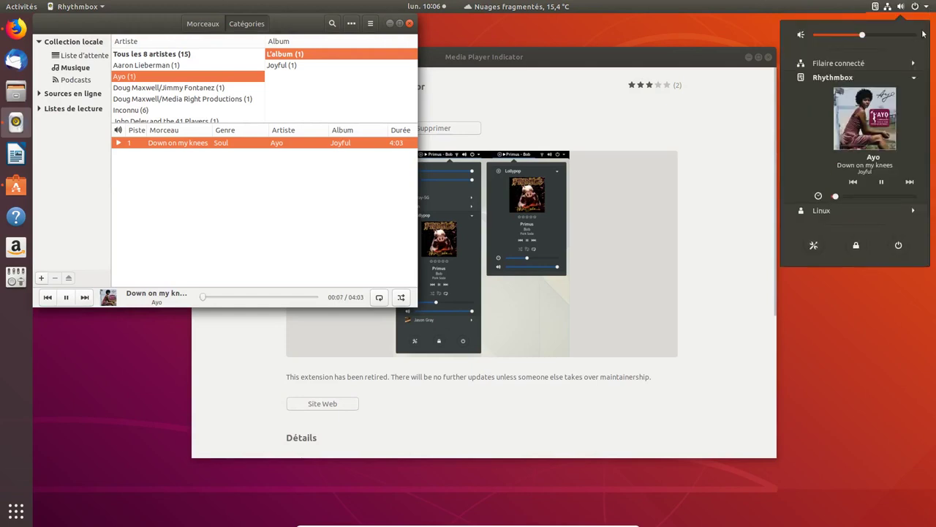
left_click(882, 182)
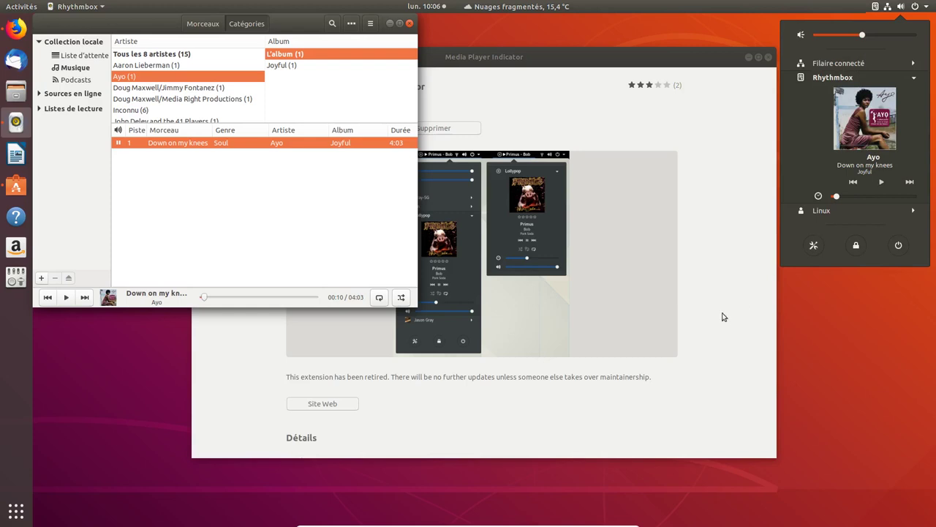
left_click(553, 457)
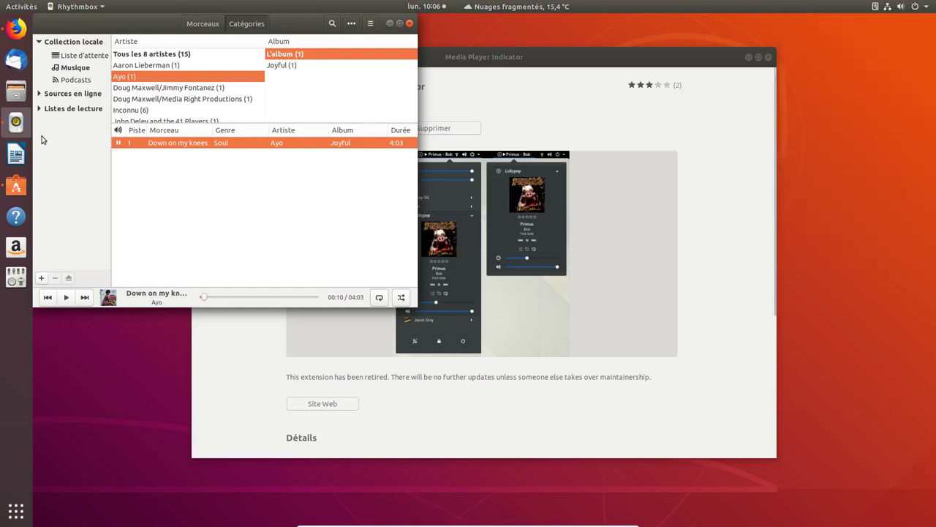
Search the activities overview for "screenshot tool" and choose the Screenshot Tool GNOME Shell extension.
left_click(17, 8)
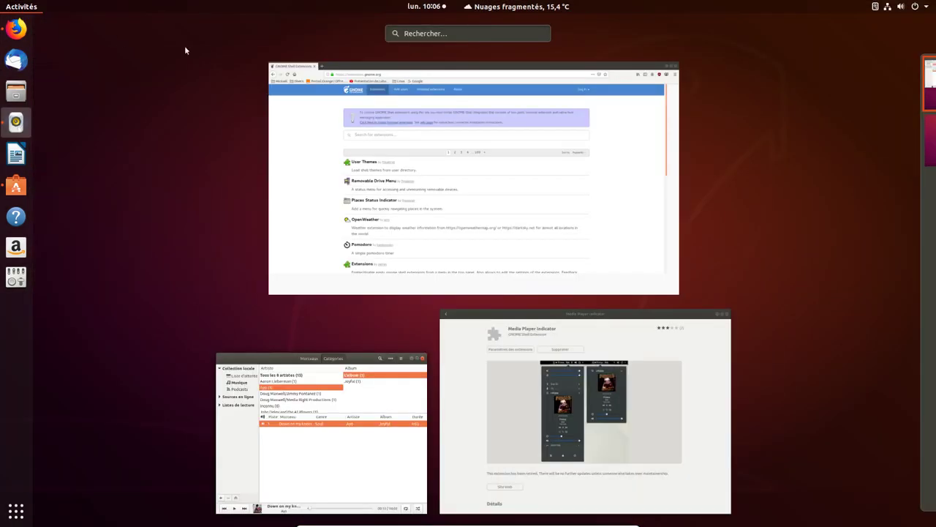
left_click(433, 32)
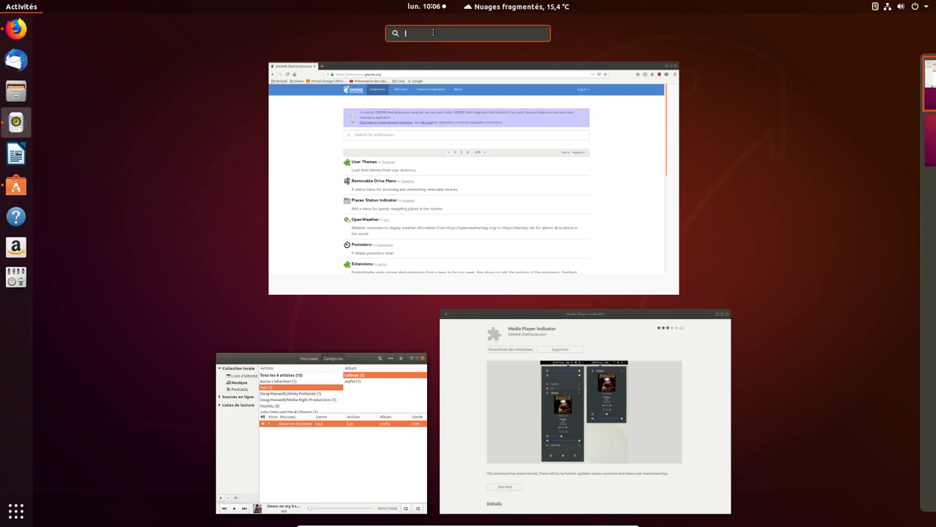
type("scree")
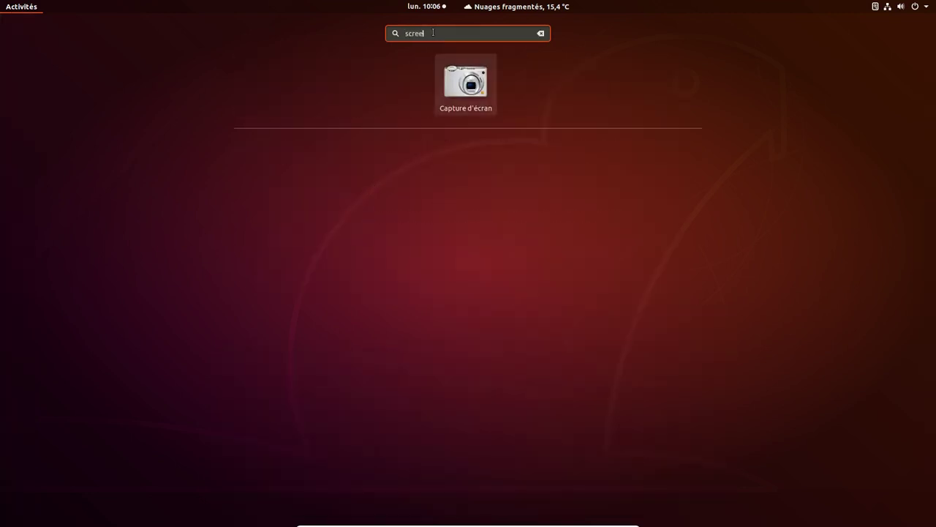
type("ns")
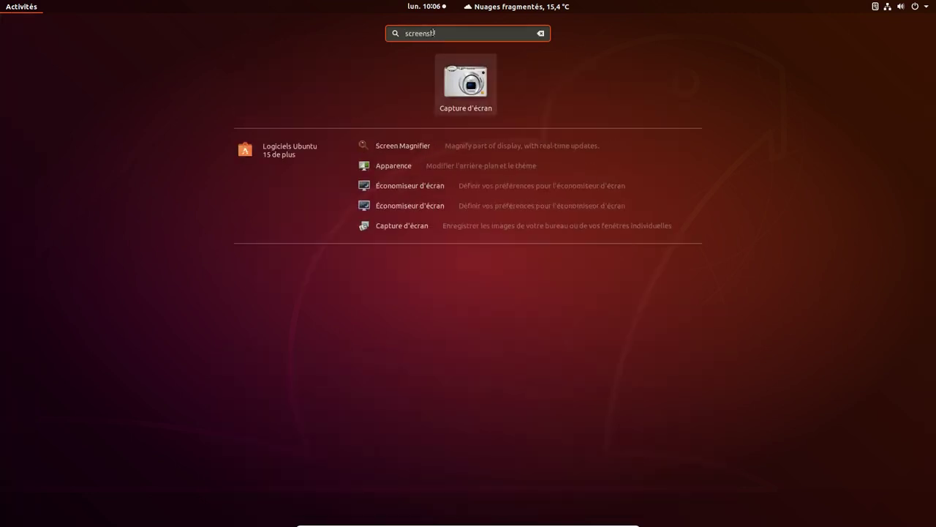
type("hot tool")
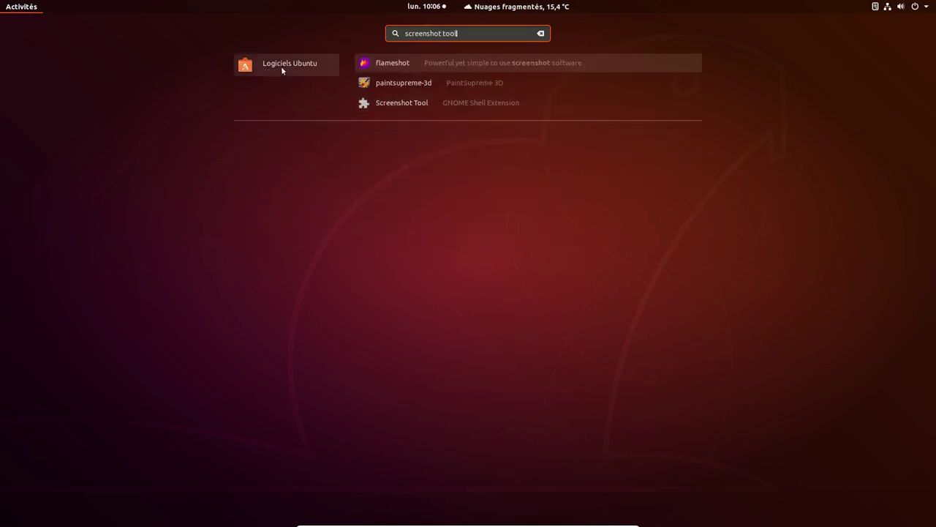
left_click(409, 104)
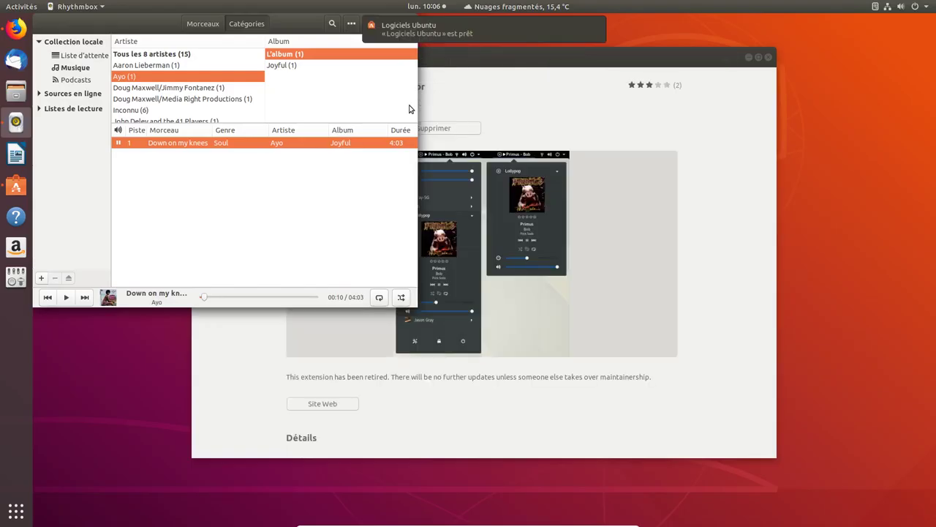
Return to Logiciels Ubuntu, open Screenshot Tool from the search results and install it from extensions.gnome.org.
left_click(718, 124)
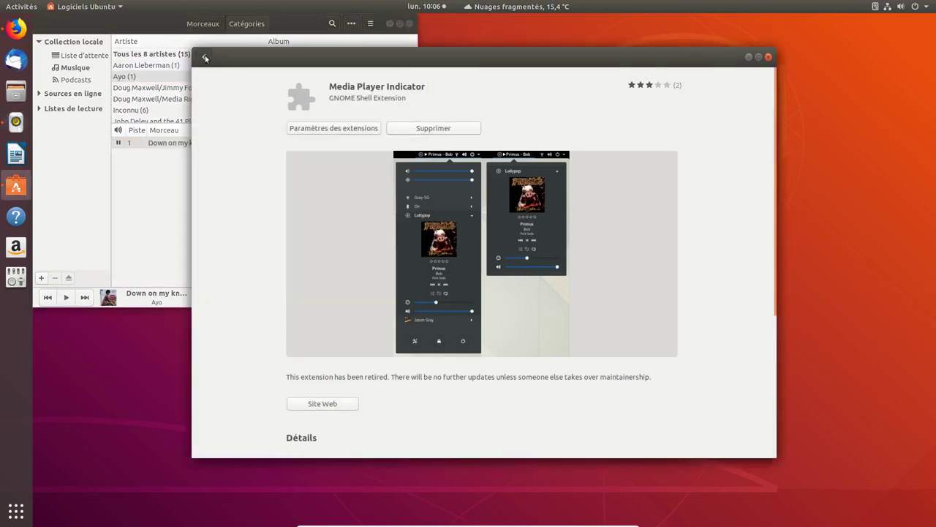
left_click(205, 58)
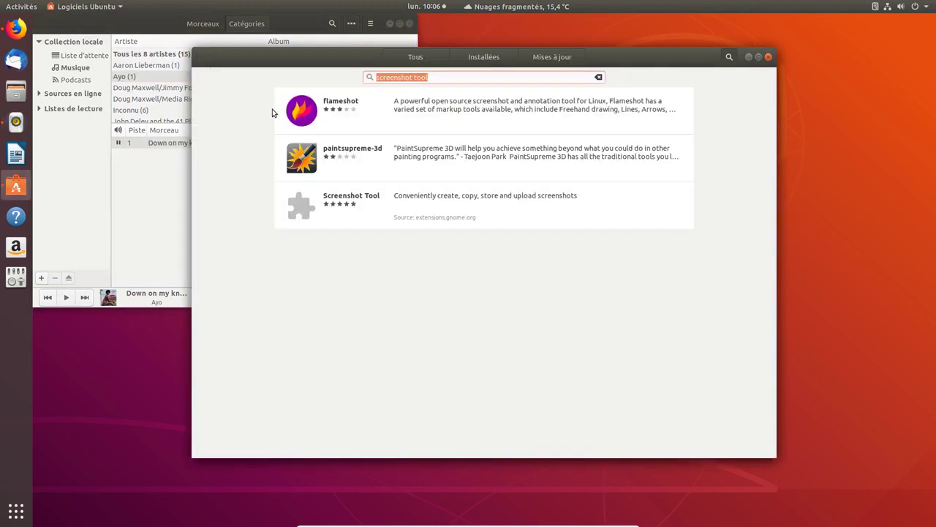
left_click(342, 197)
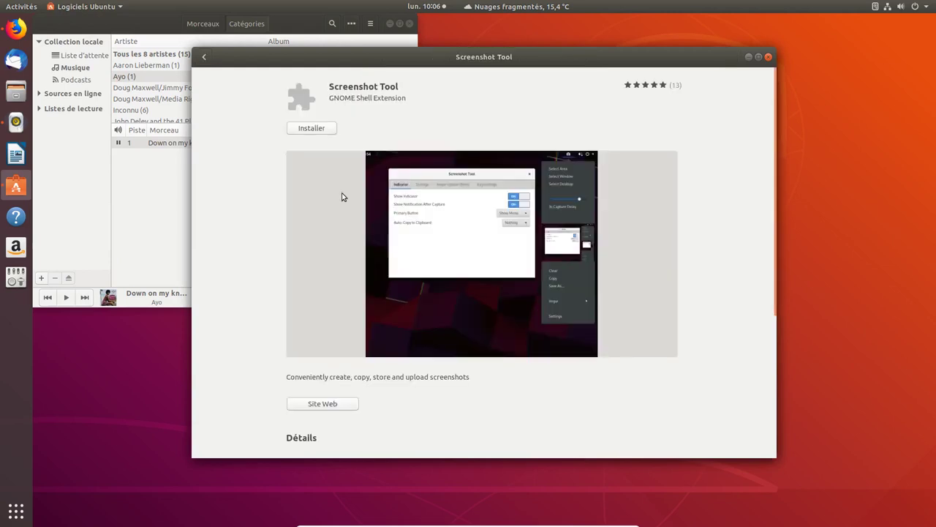
left_click(310, 129)
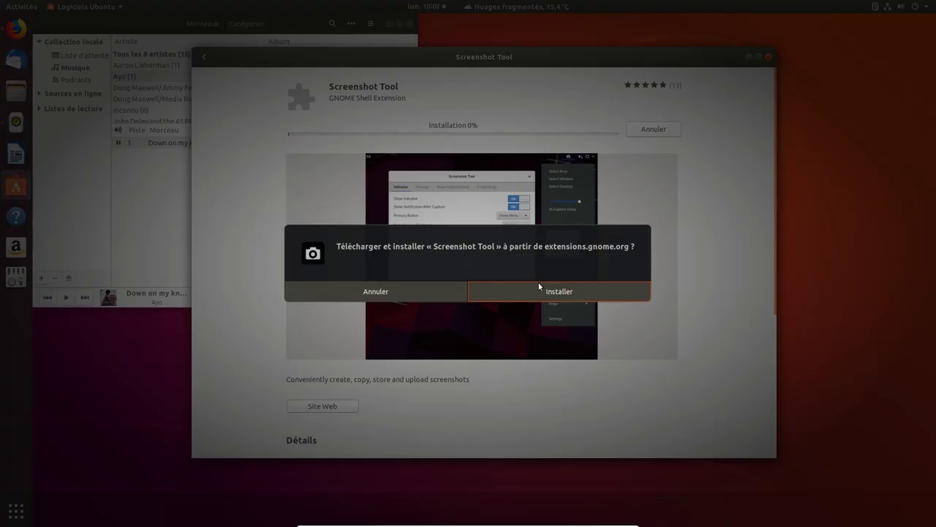
left_click(540, 287)
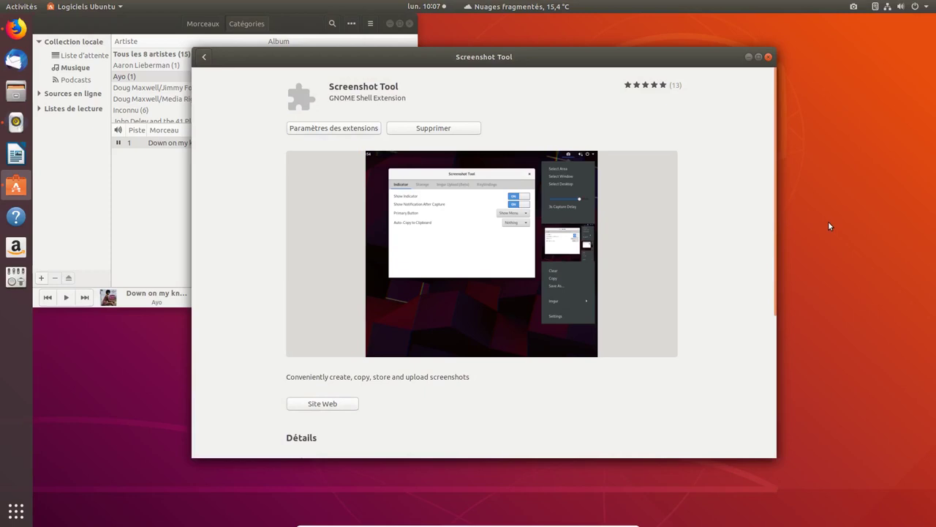
Capture an area of about 641x485 over the Screenshot Tool page with the new extension and copy the capture.
left_click(854, 6)
left_click(863, 36)
left_click_drag(224, 50, 539, 285)
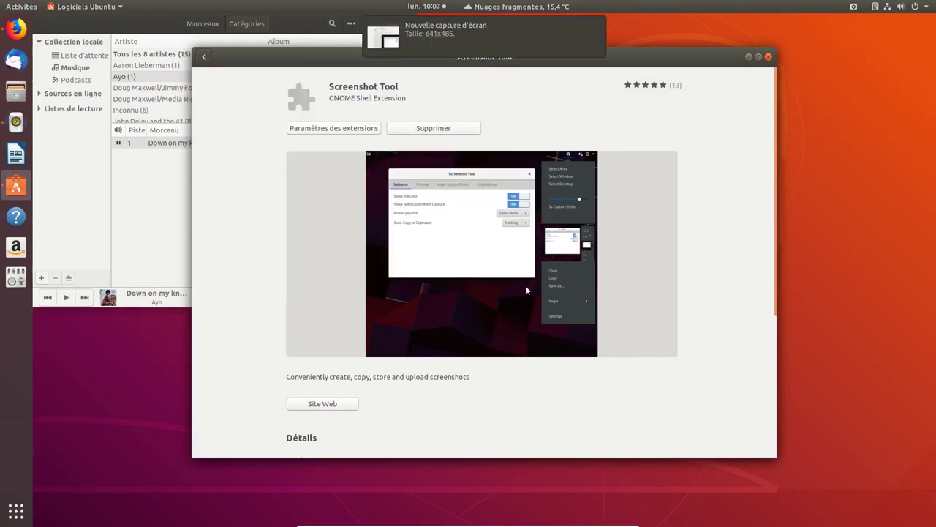
left_click(854, 7)
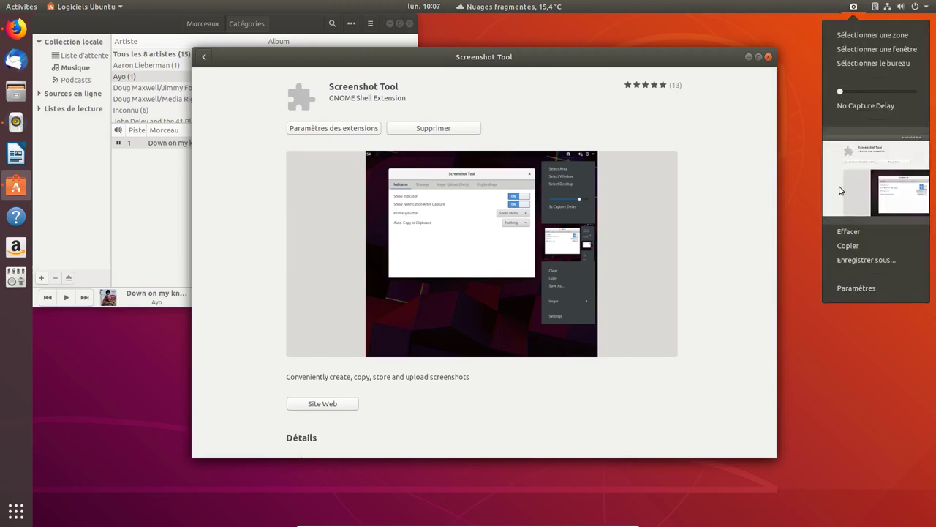
left_click(855, 248)
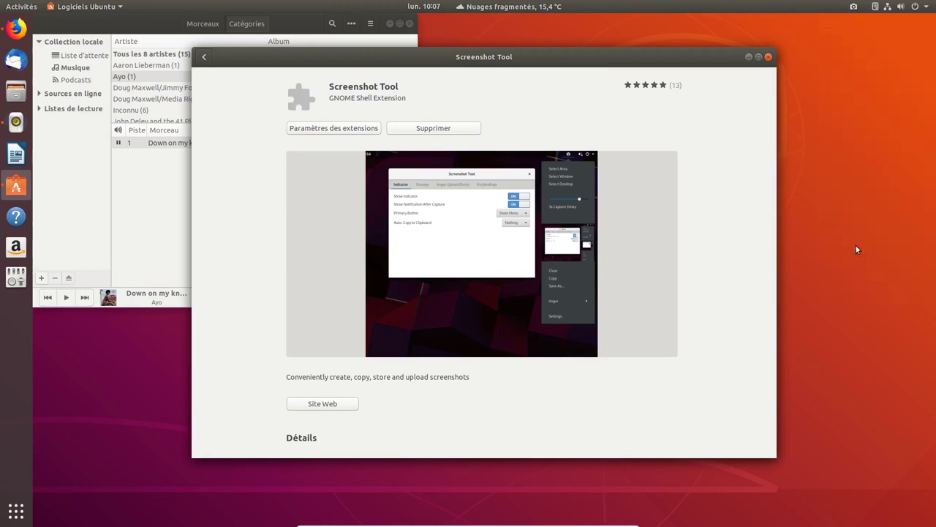
Open LibreOffice Writer and paste the copied screenshot into the blank document.
left_click(18, 156)
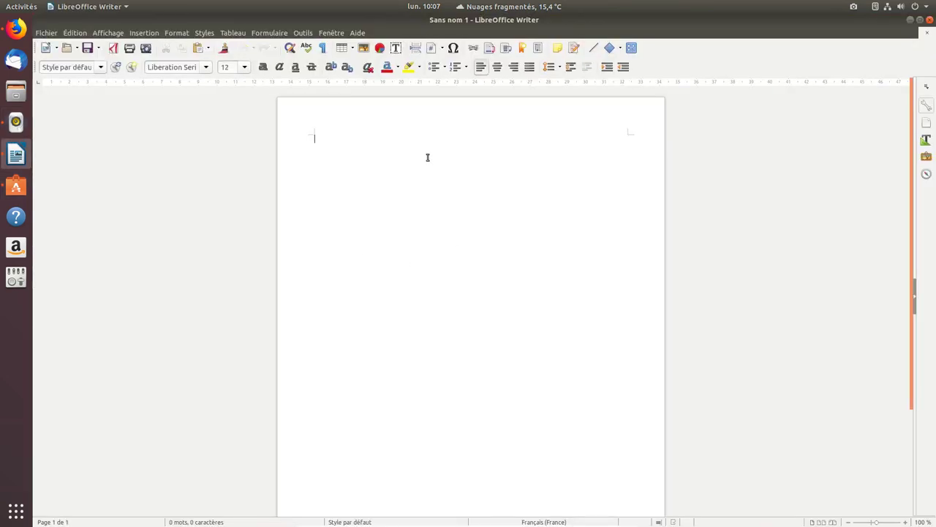
right_click(428, 157)
left_click(440, 182)
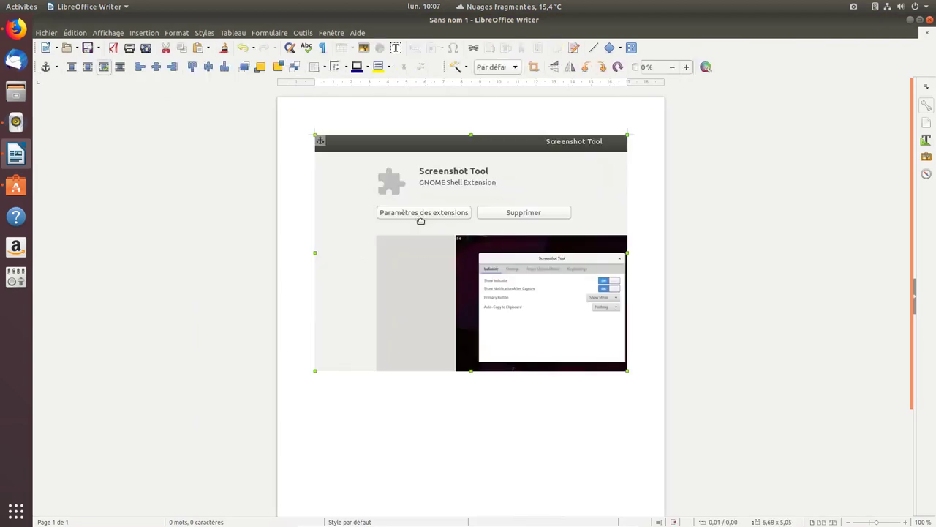
Capture an area of about 1279x705 of the Writer window and save it as a PNG in the Images folder.
left_click(854, 9)
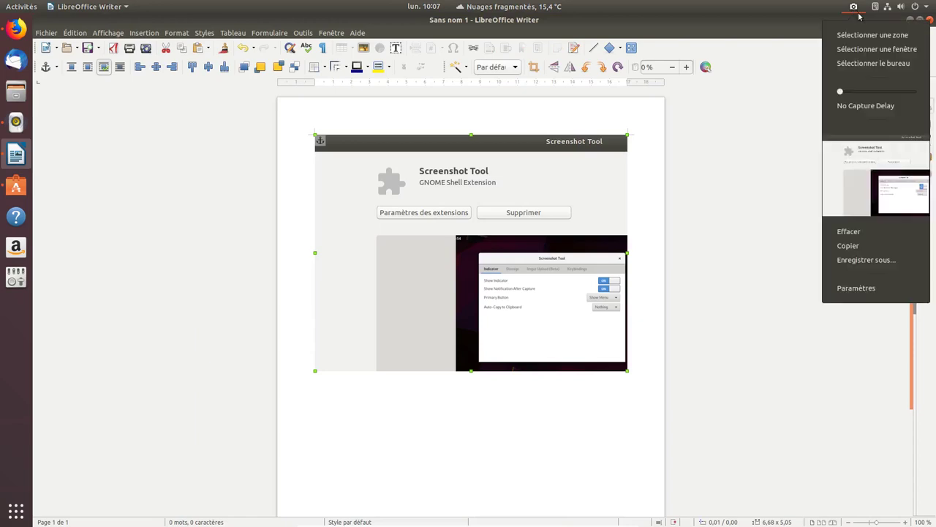
left_click(860, 37)
left_click_drag(128, 19, 761, 370)
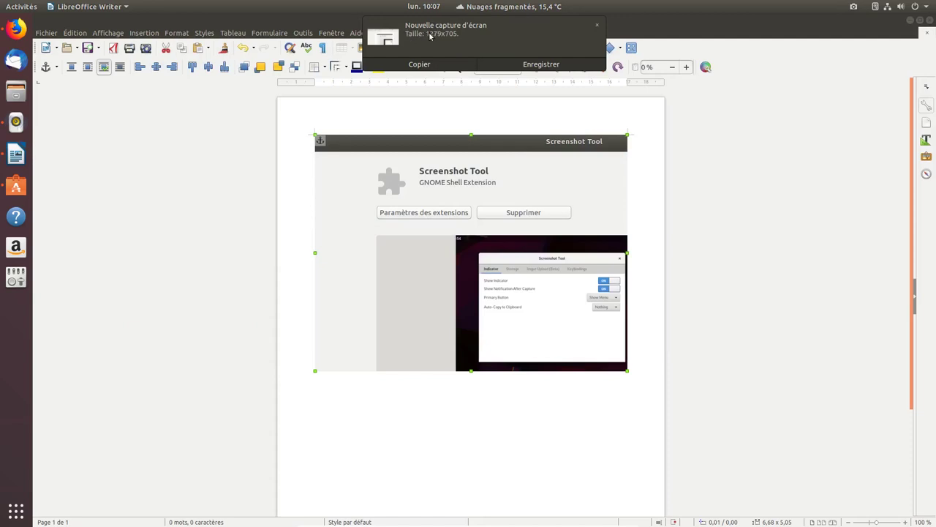
left_click(515, 65)
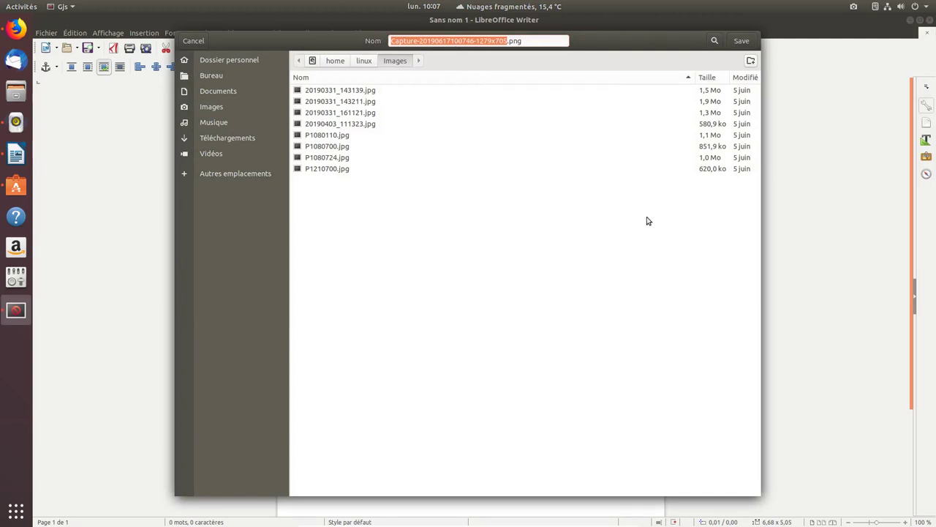
left_click(219, 107)
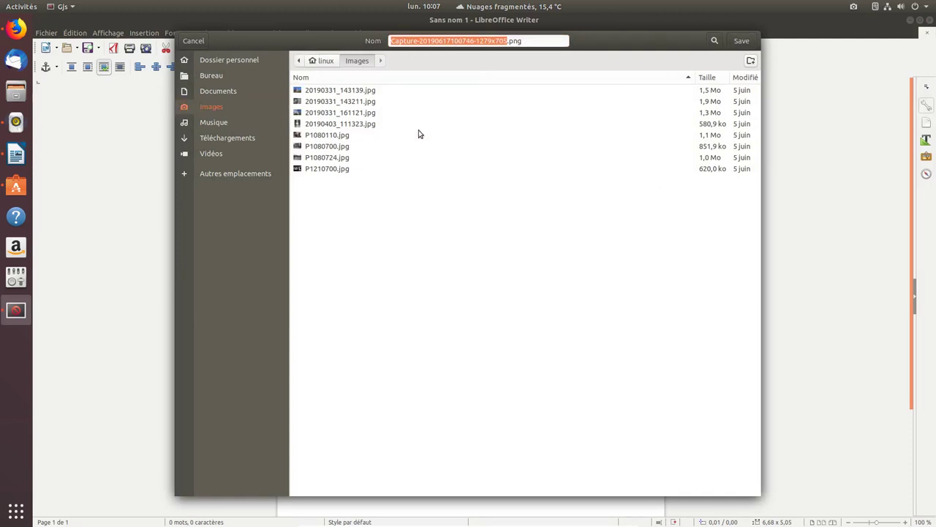
left_click(741, 41)
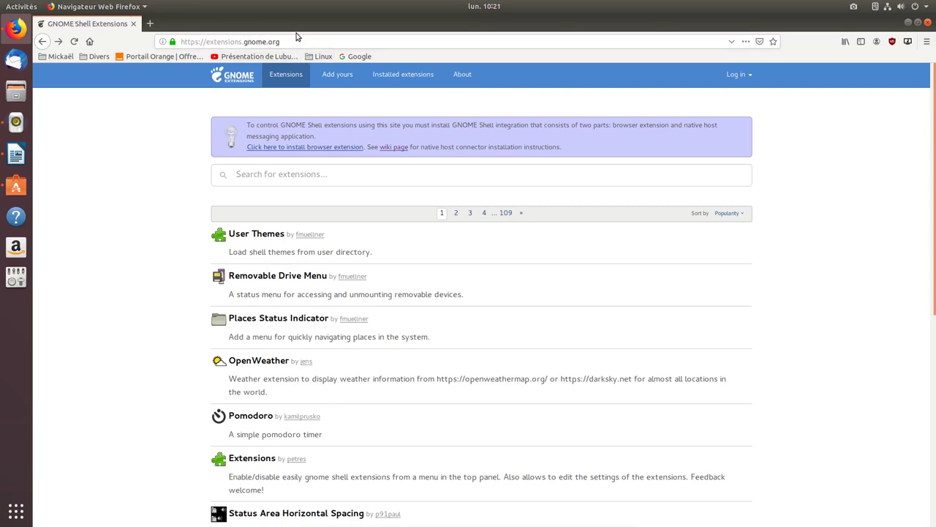
Install the "Intégration à GNOME Shell" browser extension from extensions.gnome.org, granting its permissions and acknowledging the notice.
left_click(300, 149)
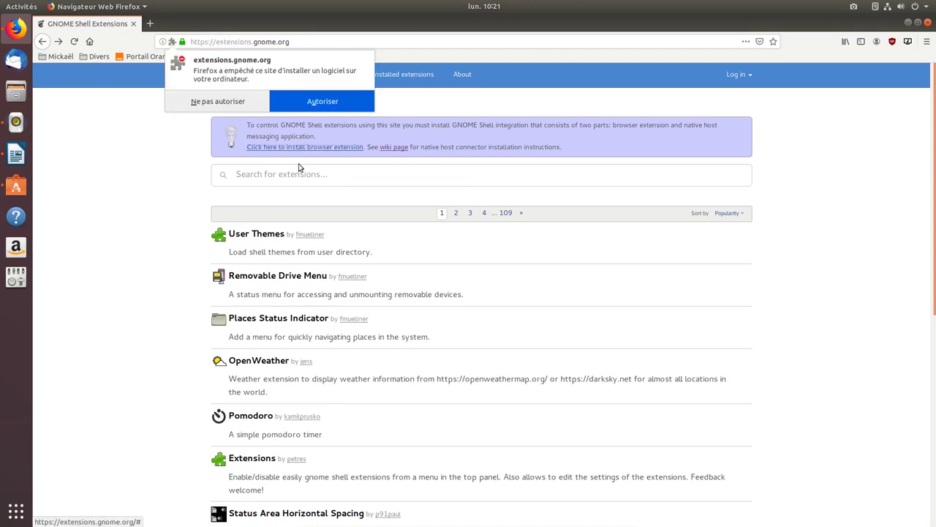
left_click(315, 108)
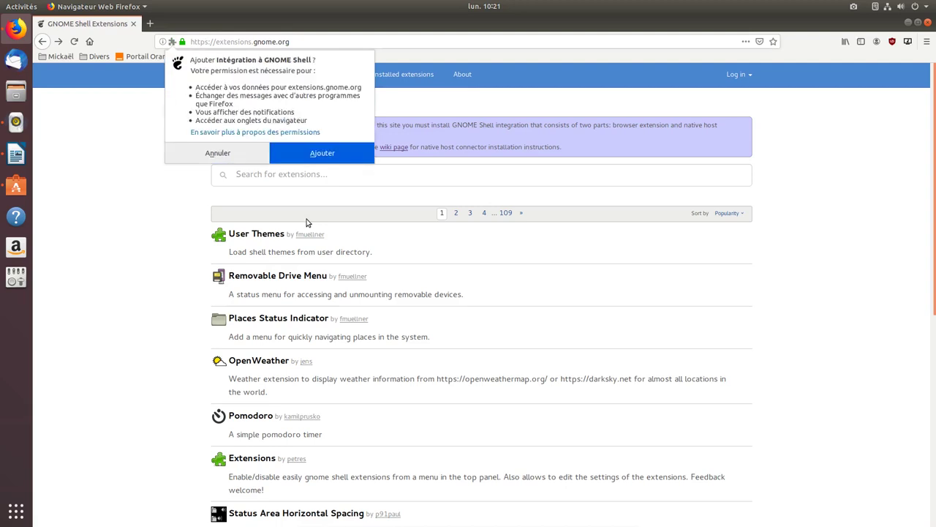
left_click(322, 153)
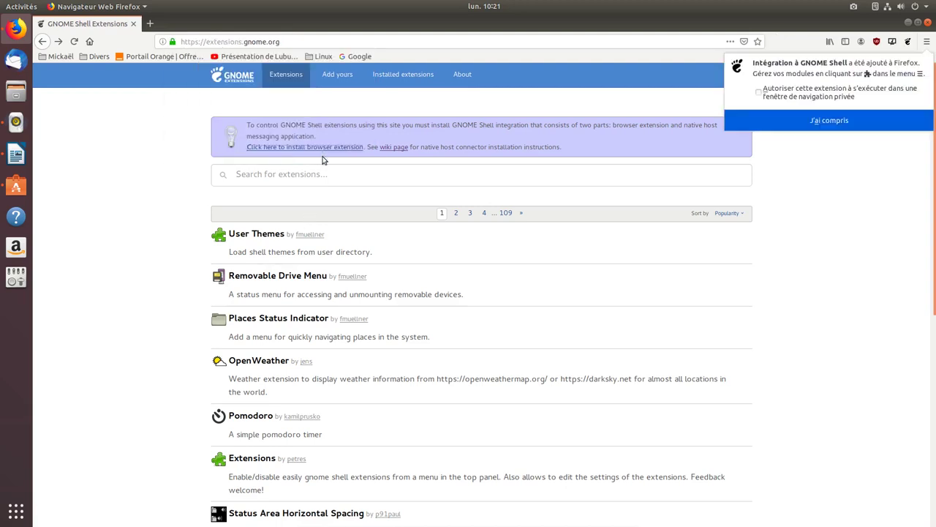
left_click(854, 121)
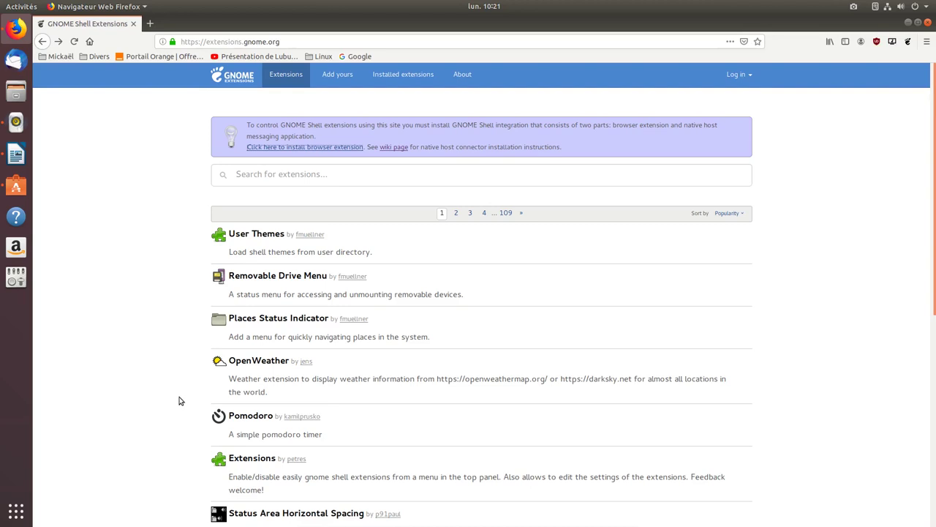
Open the OpenWeather extension page and bring up the native connector's installation manual in a separate tab.
left_click(267, 363)
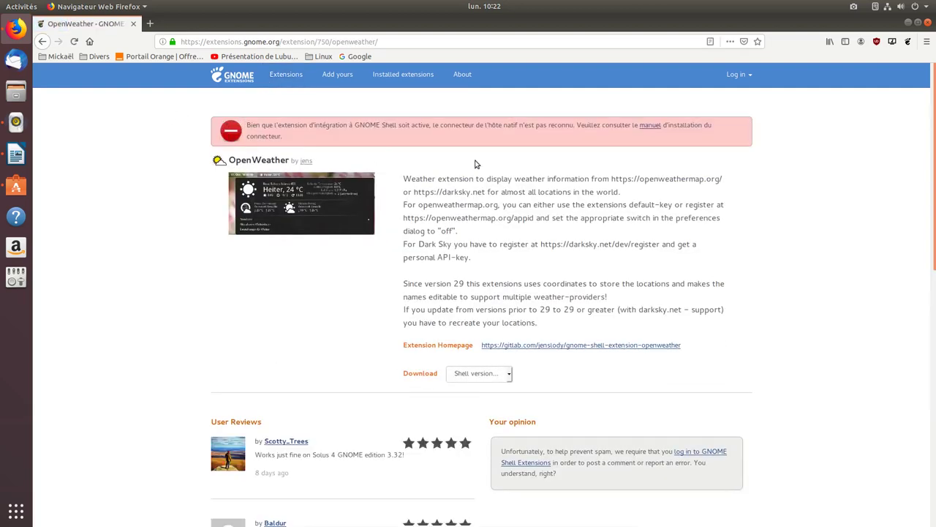
middle_click(649, 126)
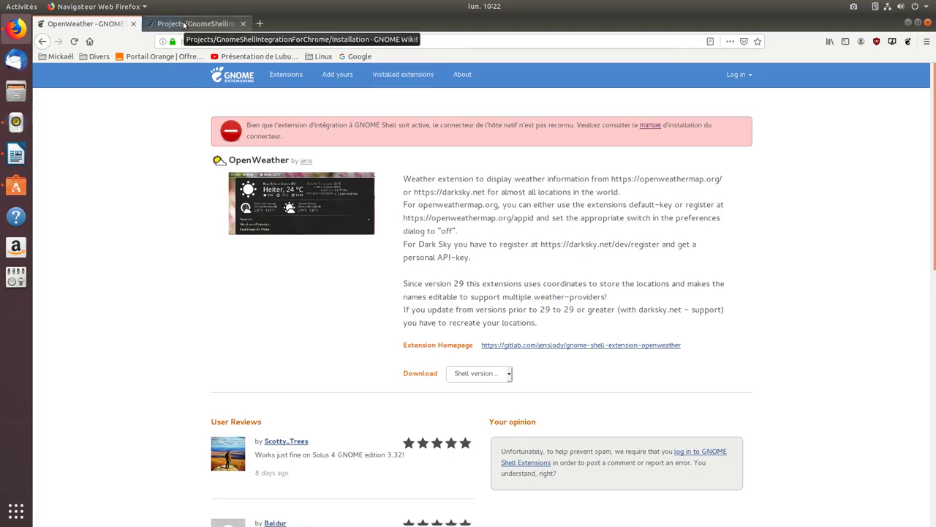
left_click(185, 25)
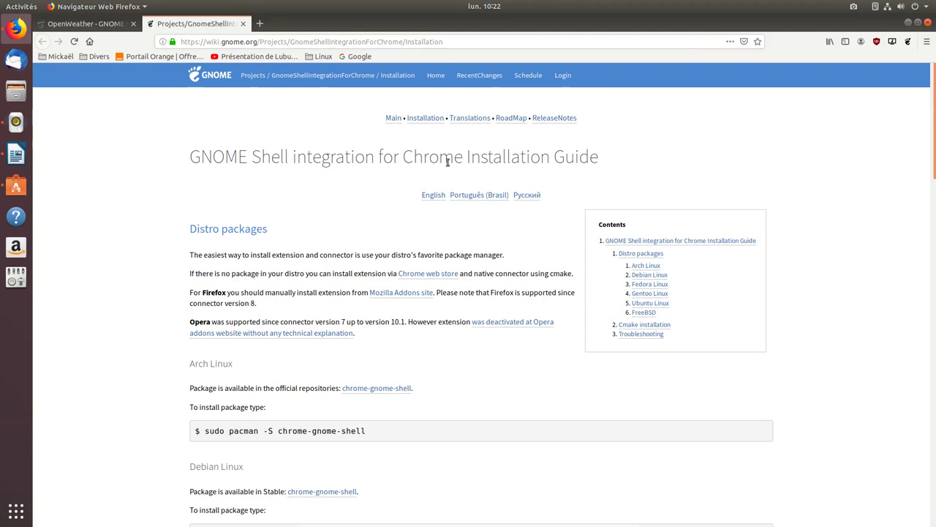
Copy the command "sudo apt-get install chrome-gnome-shell" from the guide's Ubuntu Linux section.
scroll(109, 261, "down", 10)
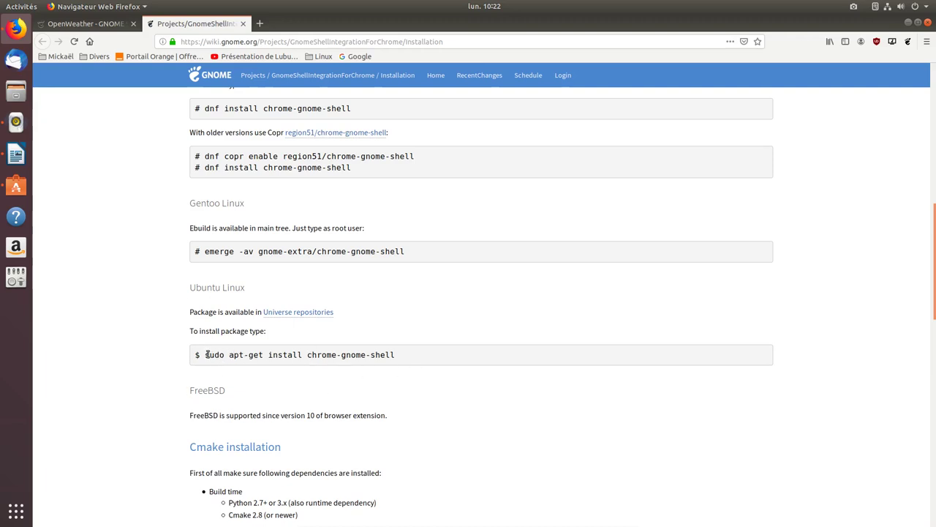
left_click_drag(205, 355, 395, 352)
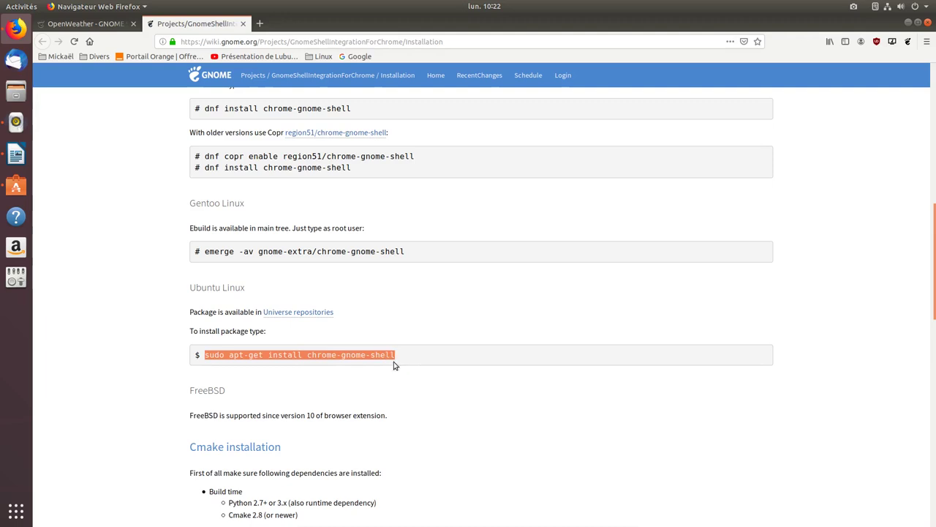
right_click(369, 356)
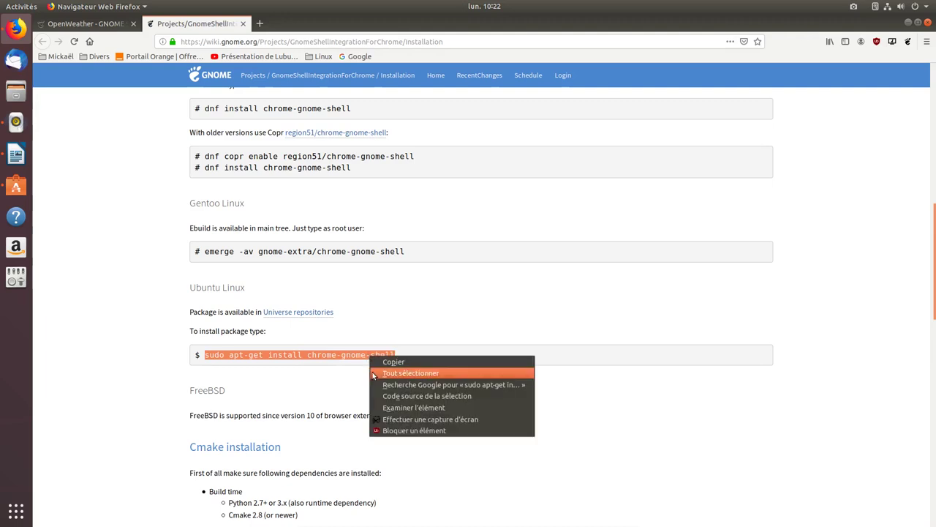
left_click(377, 362)
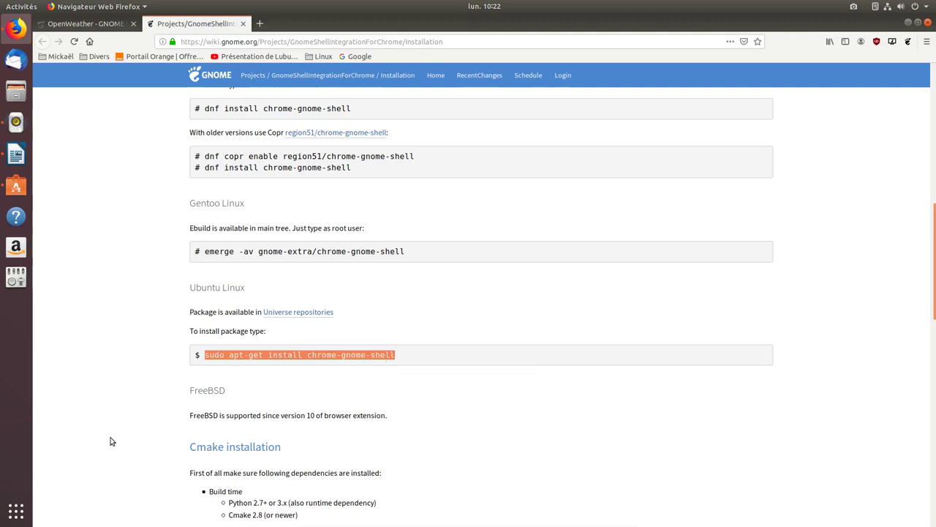
Search the installed applications for "terminal" and open Terminal.
left_click(16, 510)
left_click(431, 33)
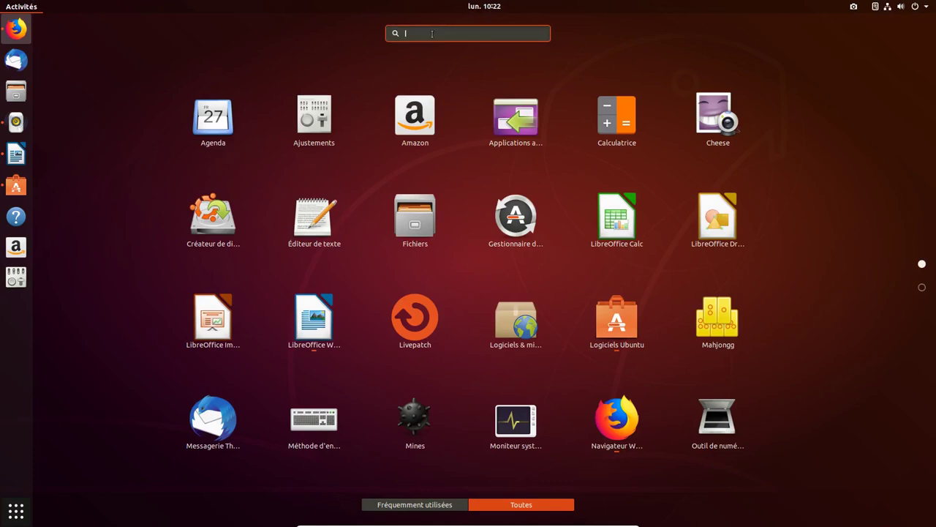
type("ter")
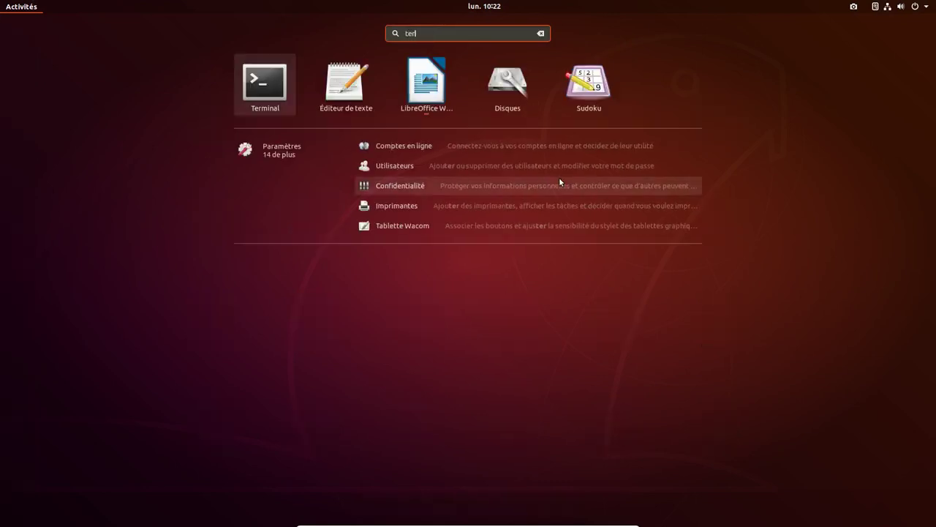
type("minal")
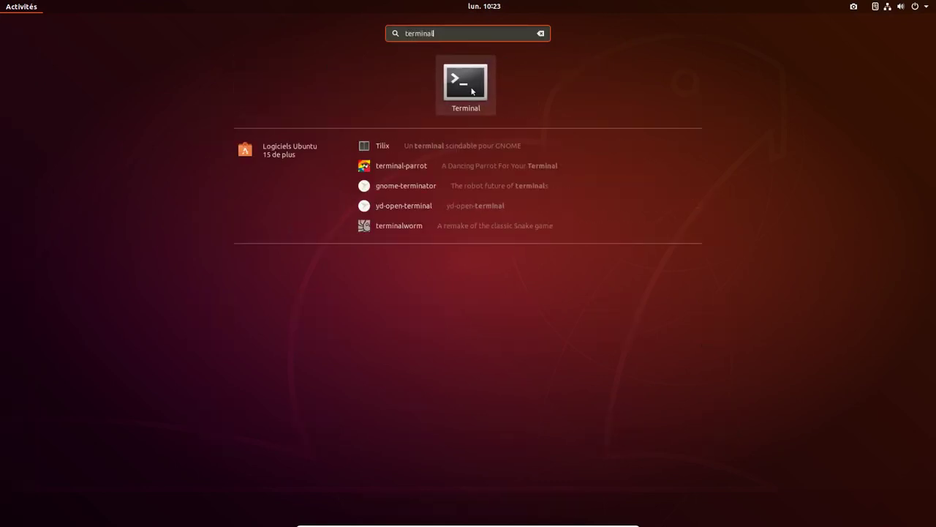
key("Return")
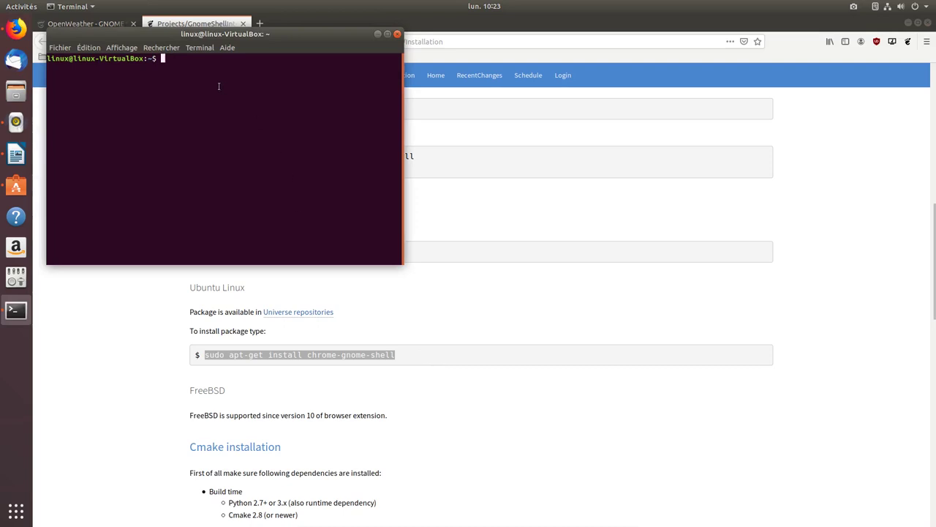
Run the pasted command "sudo apt-get install chrome-gnome-shell", entering the sudo password, and close the terminal window.
right_click(218, 86)
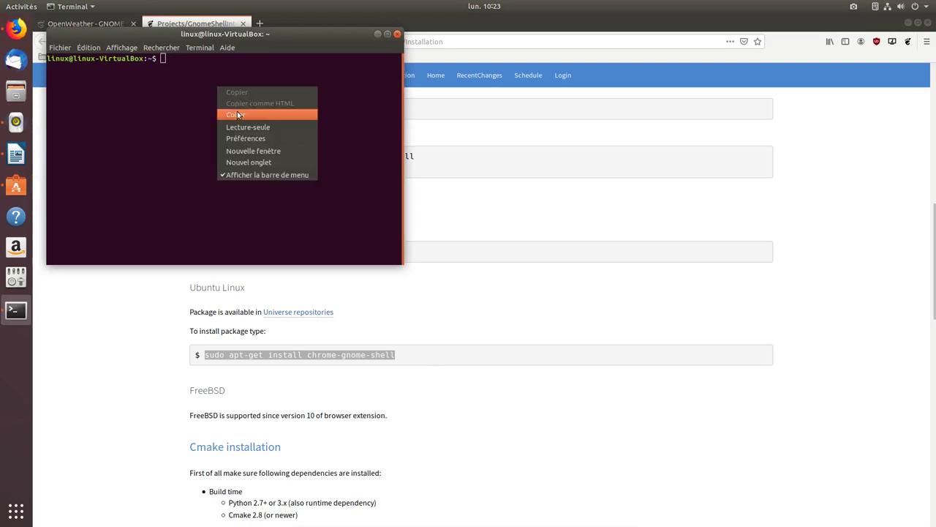
left_click(238, 115)
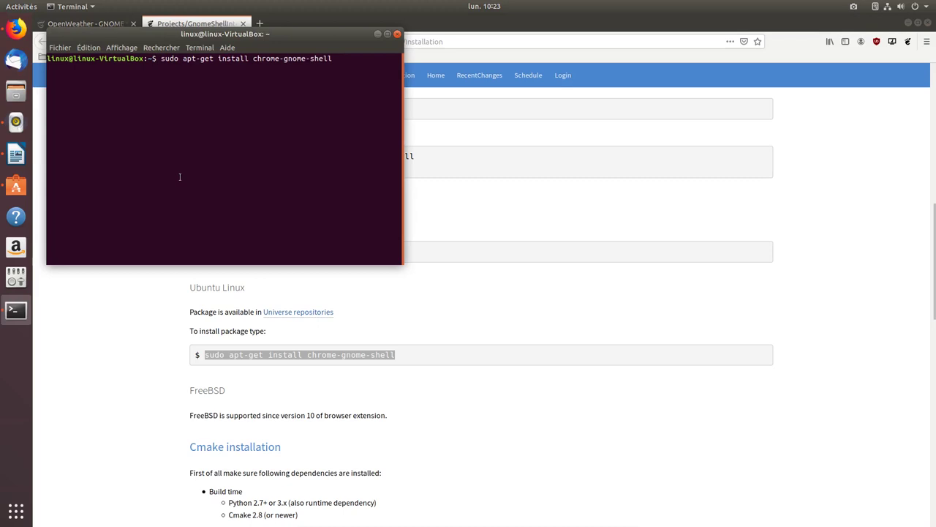
key("Return")
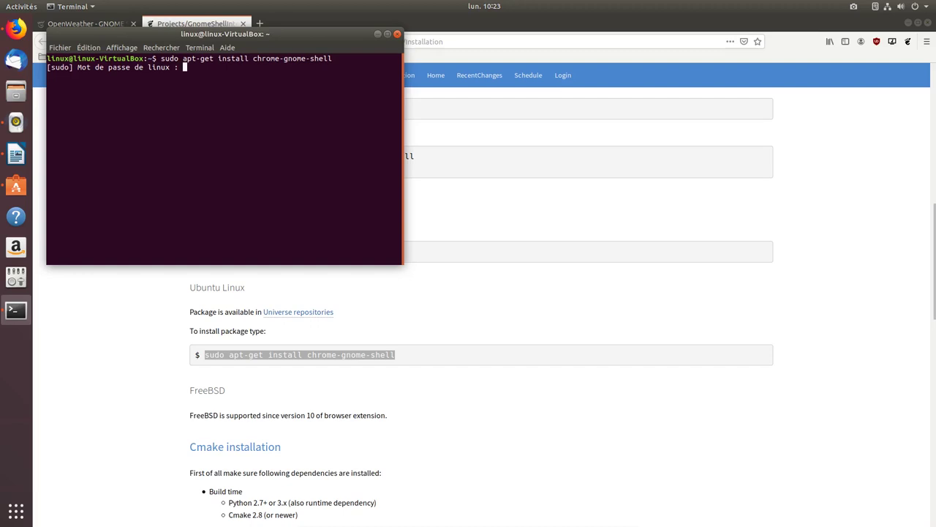
key("Return")
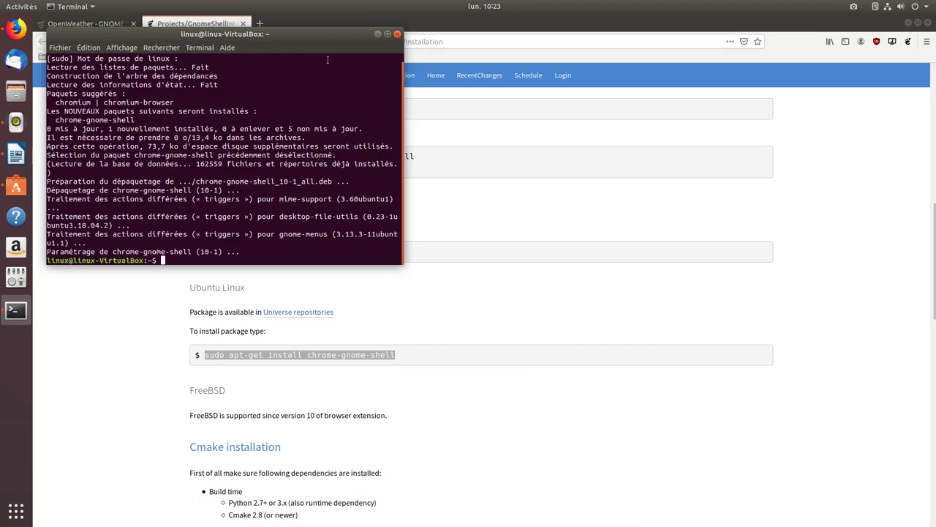
left_click(397, 34)
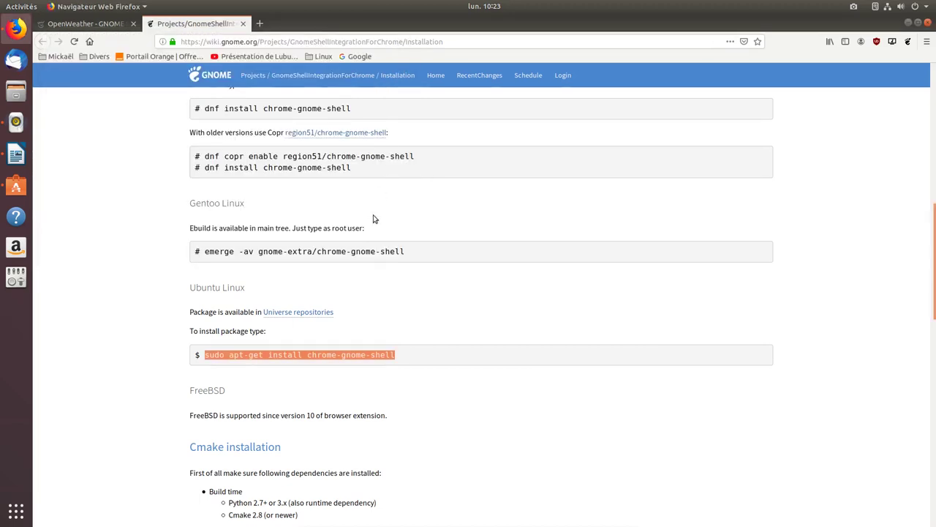
Return to the OpenWeather extension page in Firefox, reload it and switch the extension on.
left_click(399, 306)
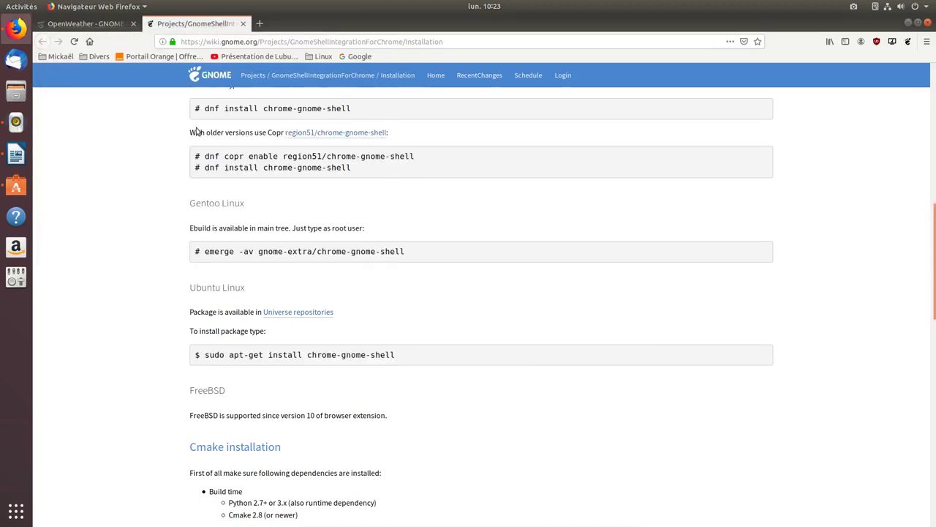
left_click(82, 25)
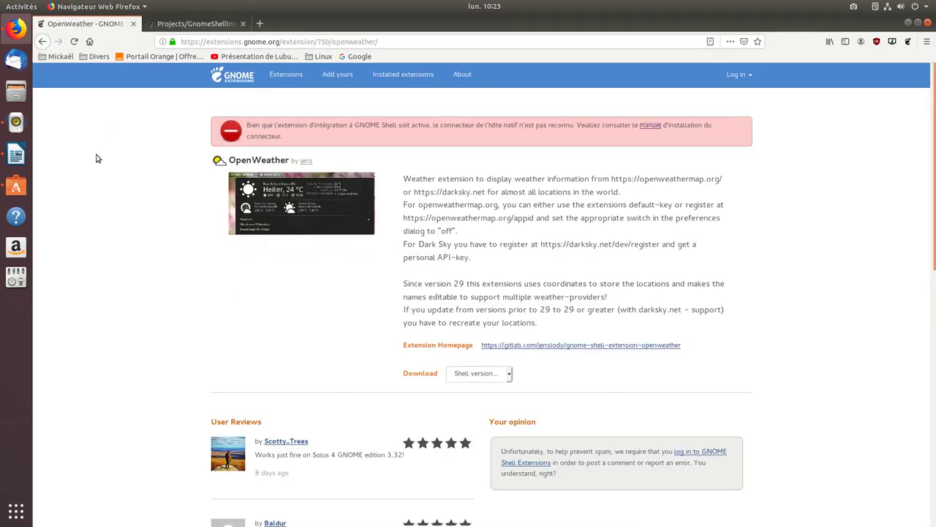
left_click(75, 42)
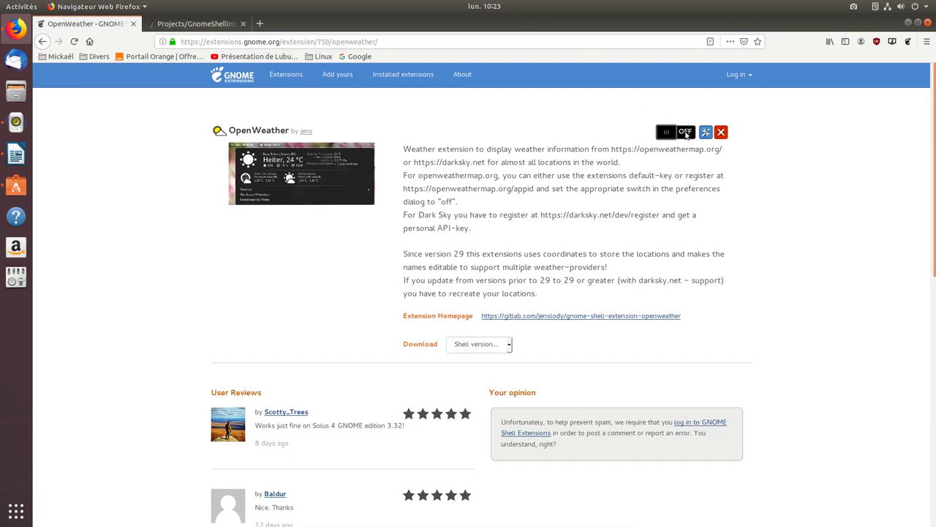
left_click(686, 133)
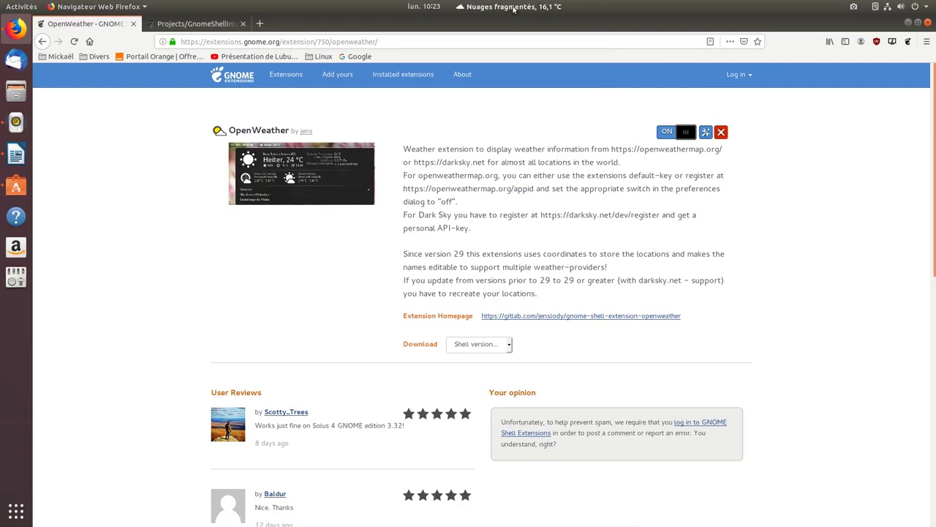